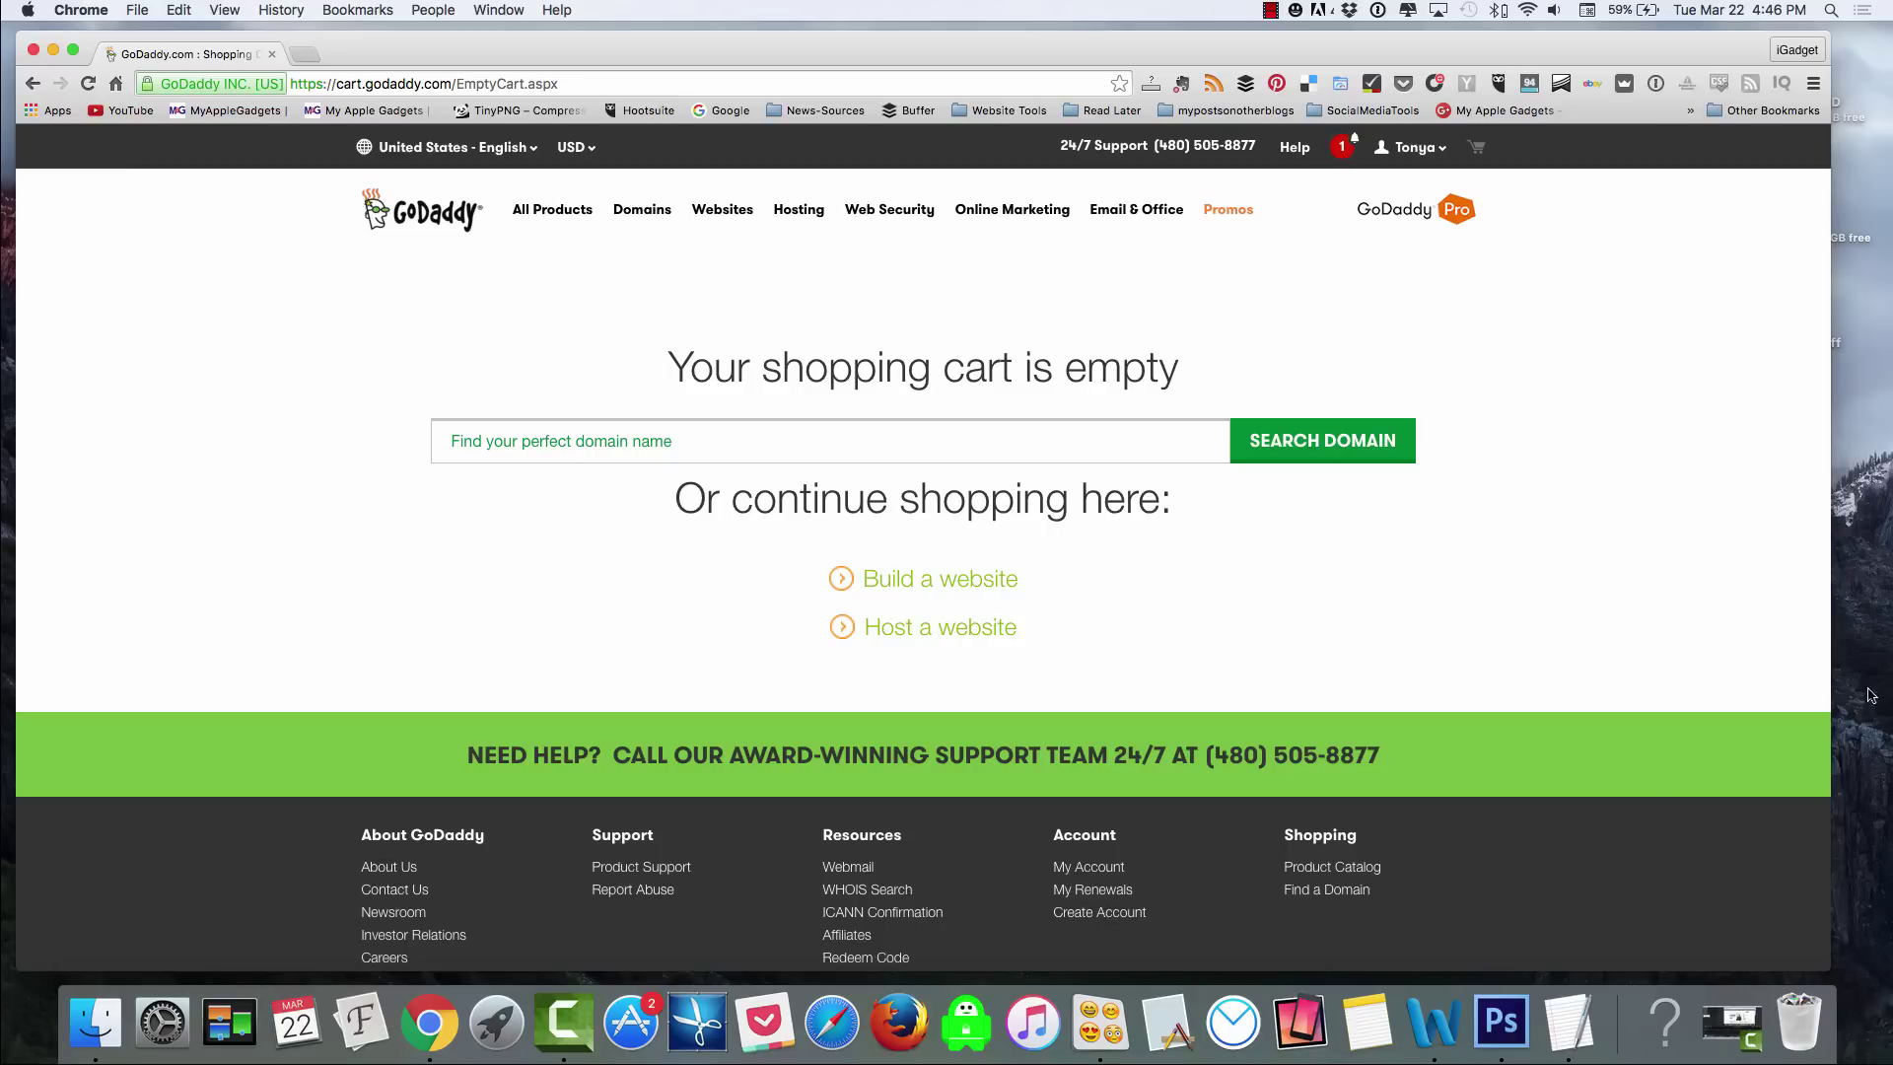
Search GoDaddy for the domain 30dayblogchallenge
{"action": "left_click", "coordinate": [489, 444]}
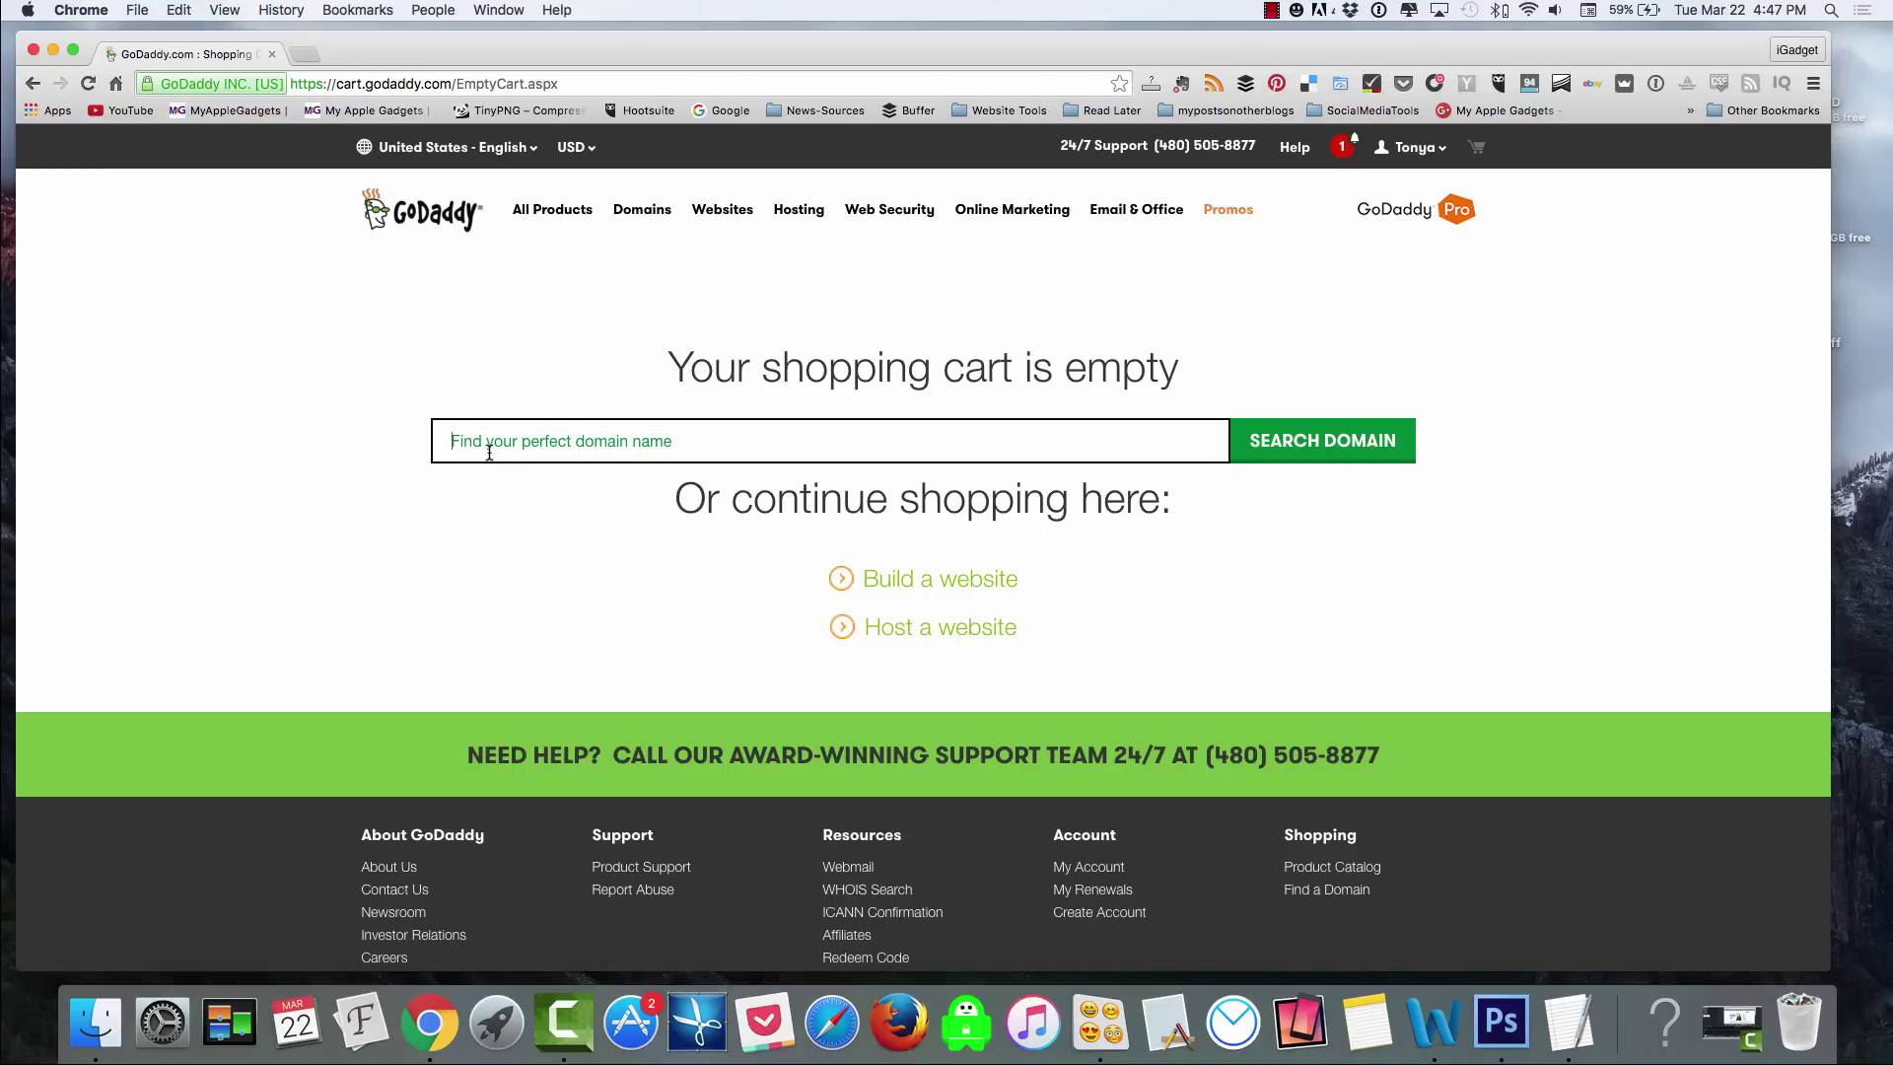
{"action": "type", "text": "30day"}
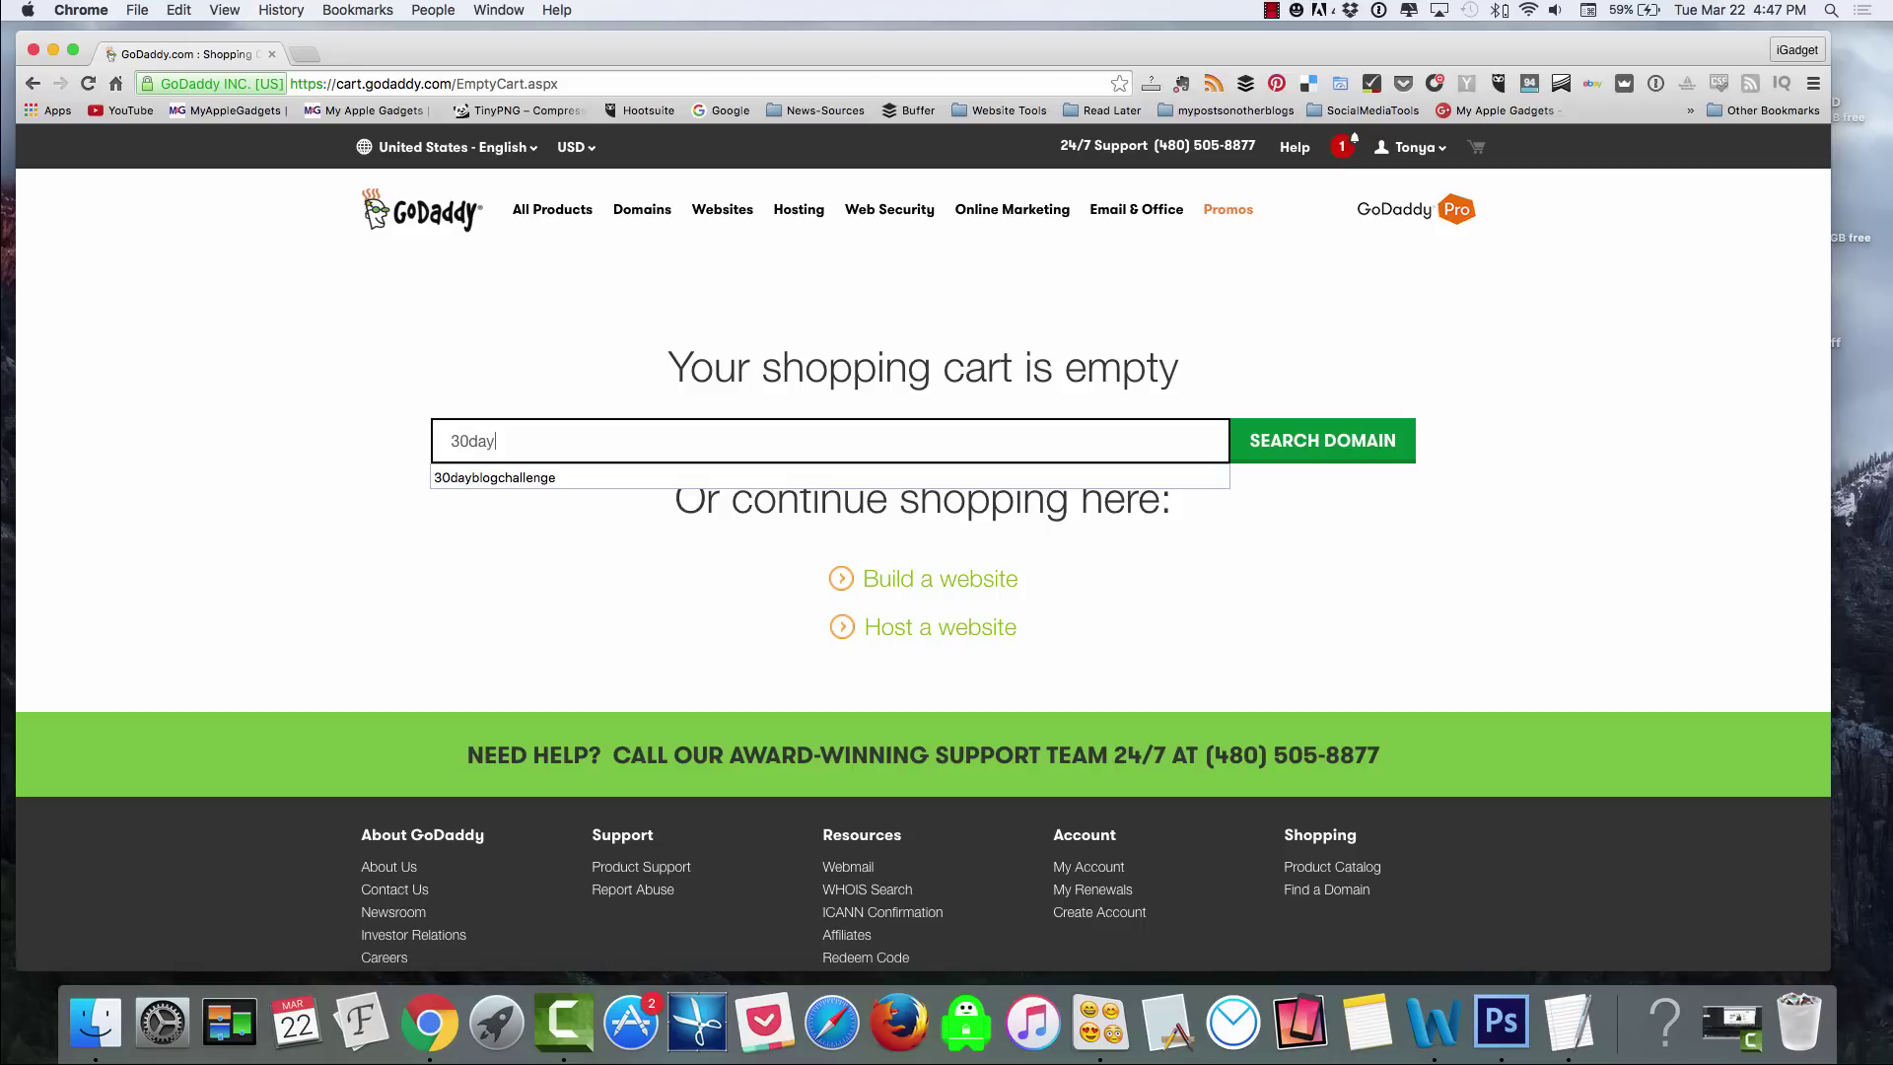
{"action": "type", "text": "blog"}
{"action": "type", "text": "challenge"}
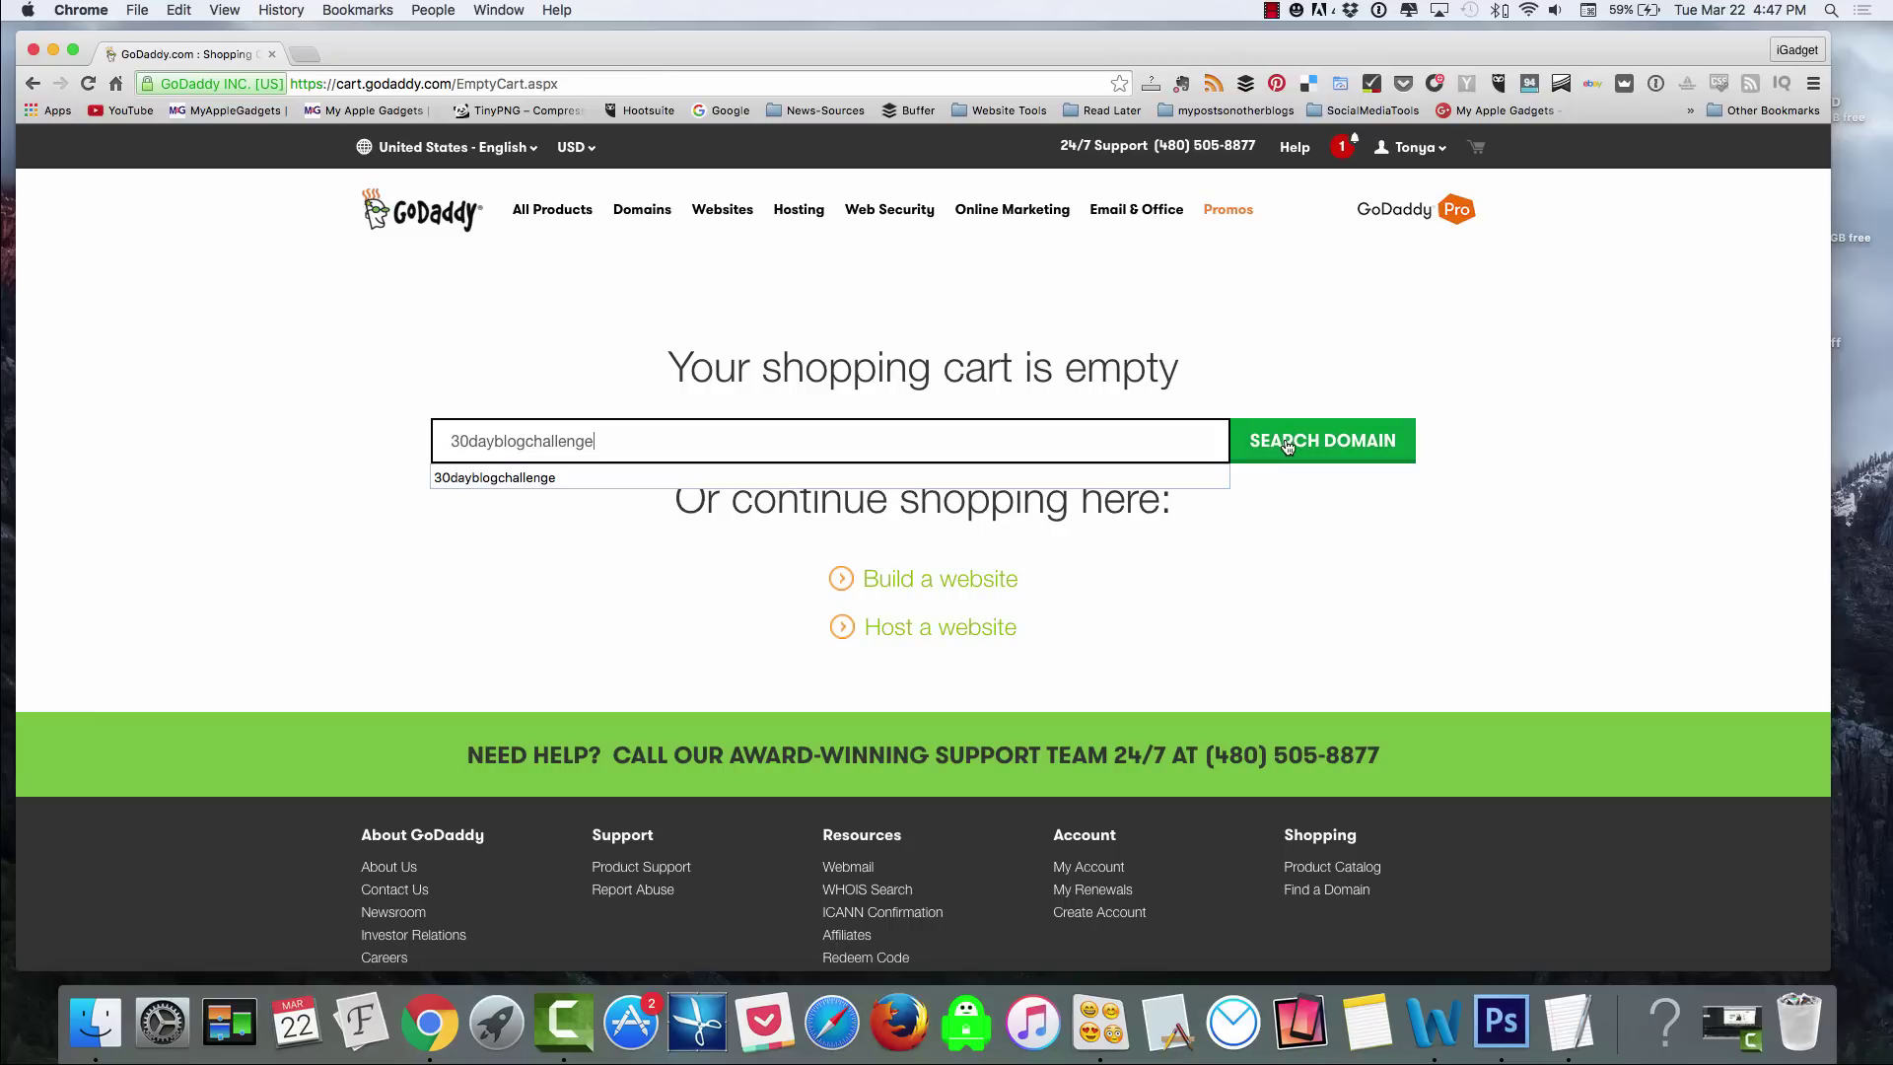
{"action": "left_click", "coordinate": [1286, 443]}
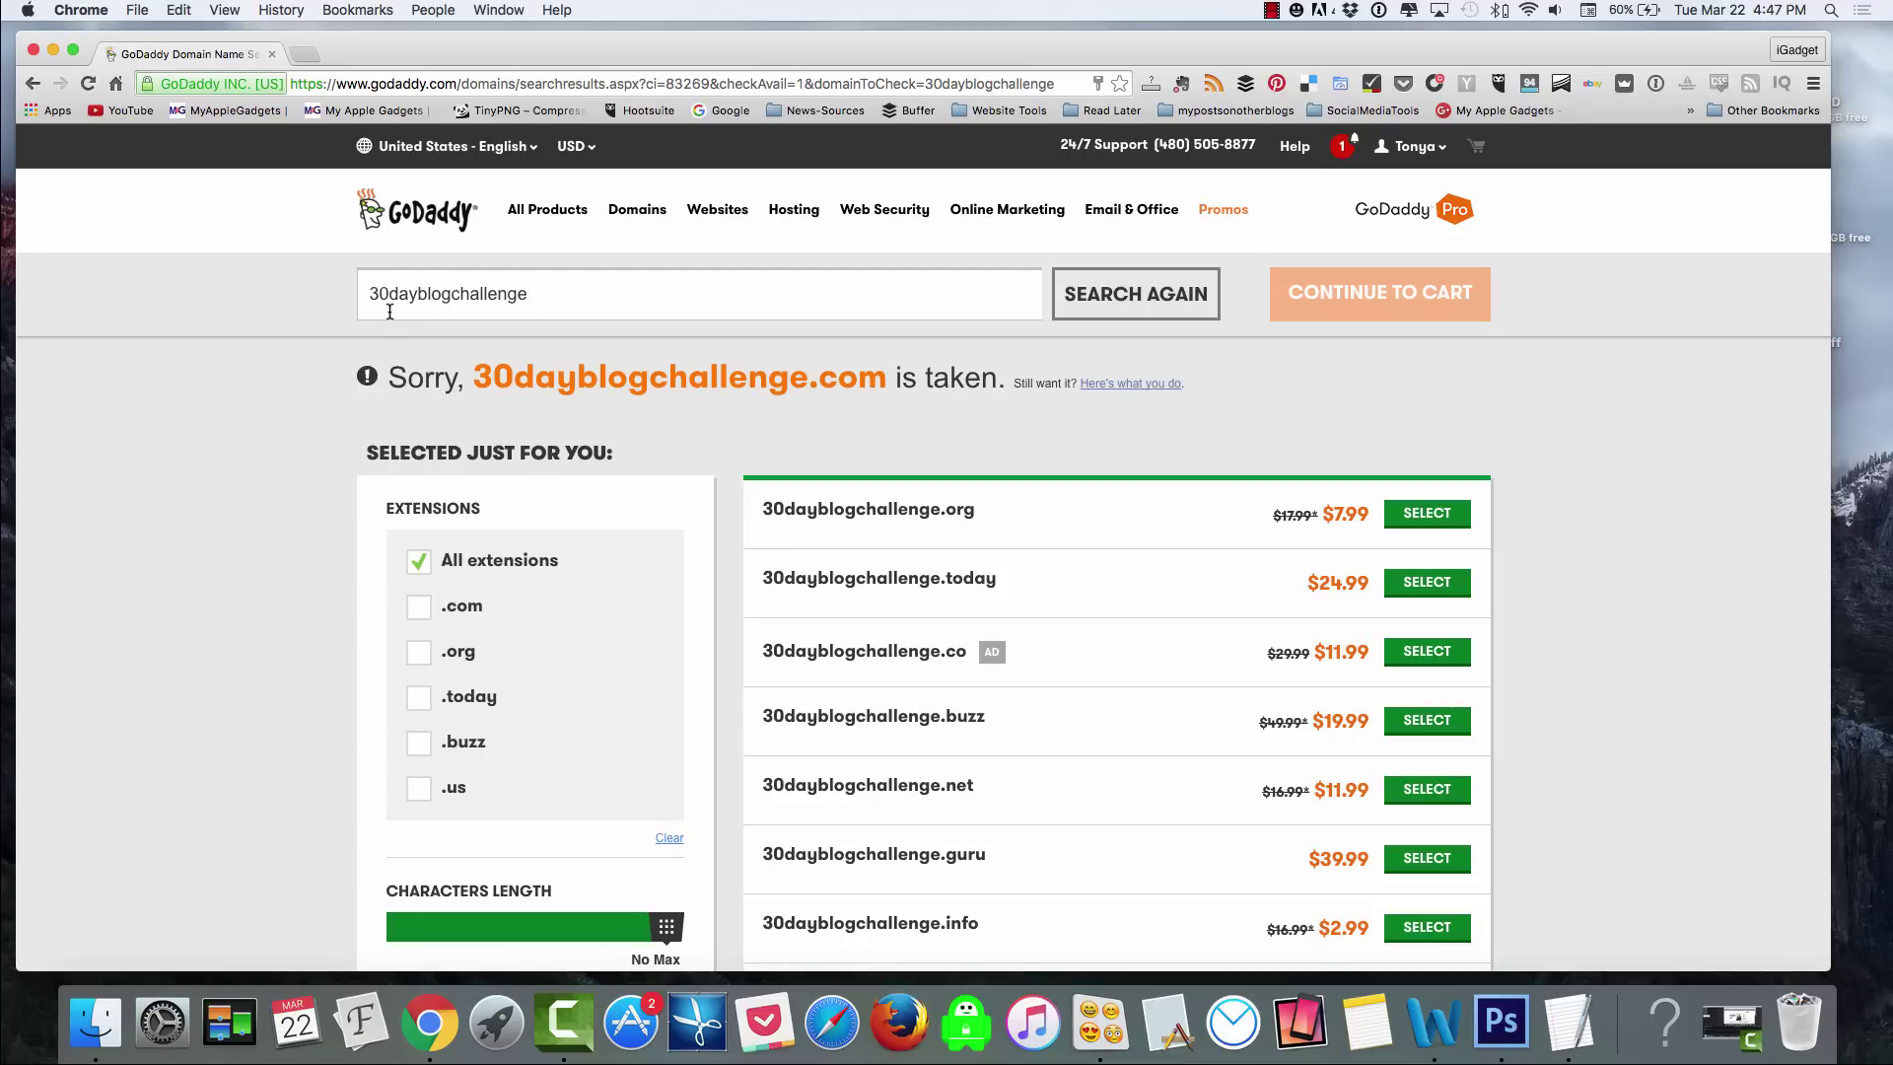
Search for 21dayblogchallenge instead, select the available .com at $11.99, and continue to cart
{"action": "mouse_move", "coordinate": [532, 294]}
{"action": "left_mouse_down"}
{"action": "mouse_move", "coordinate": [371, 302]}
{"action": "mouse_move", "coordinate": [395, 293]}
{"action": "left_mouse_up"}
{"action": "type", "text": "21"}
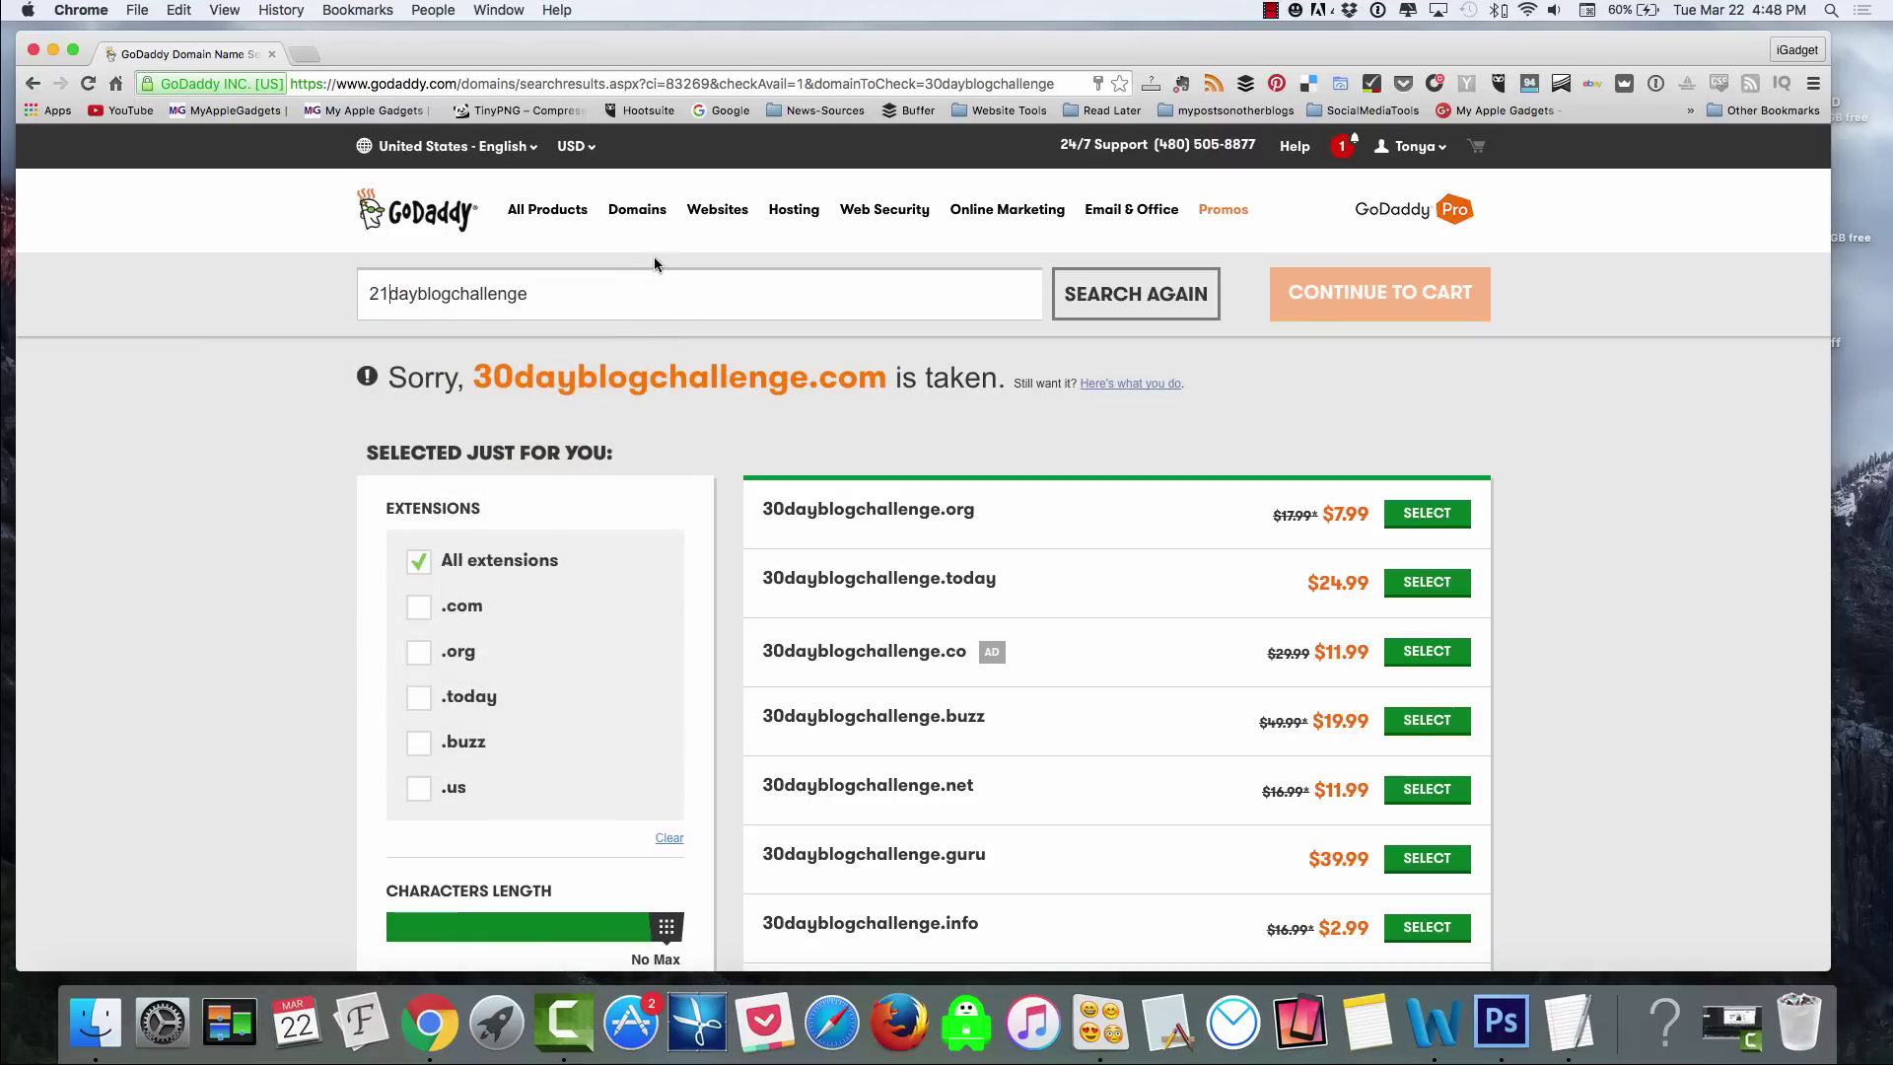
{"action": "left_click", "coordinate": [1113, 282]}
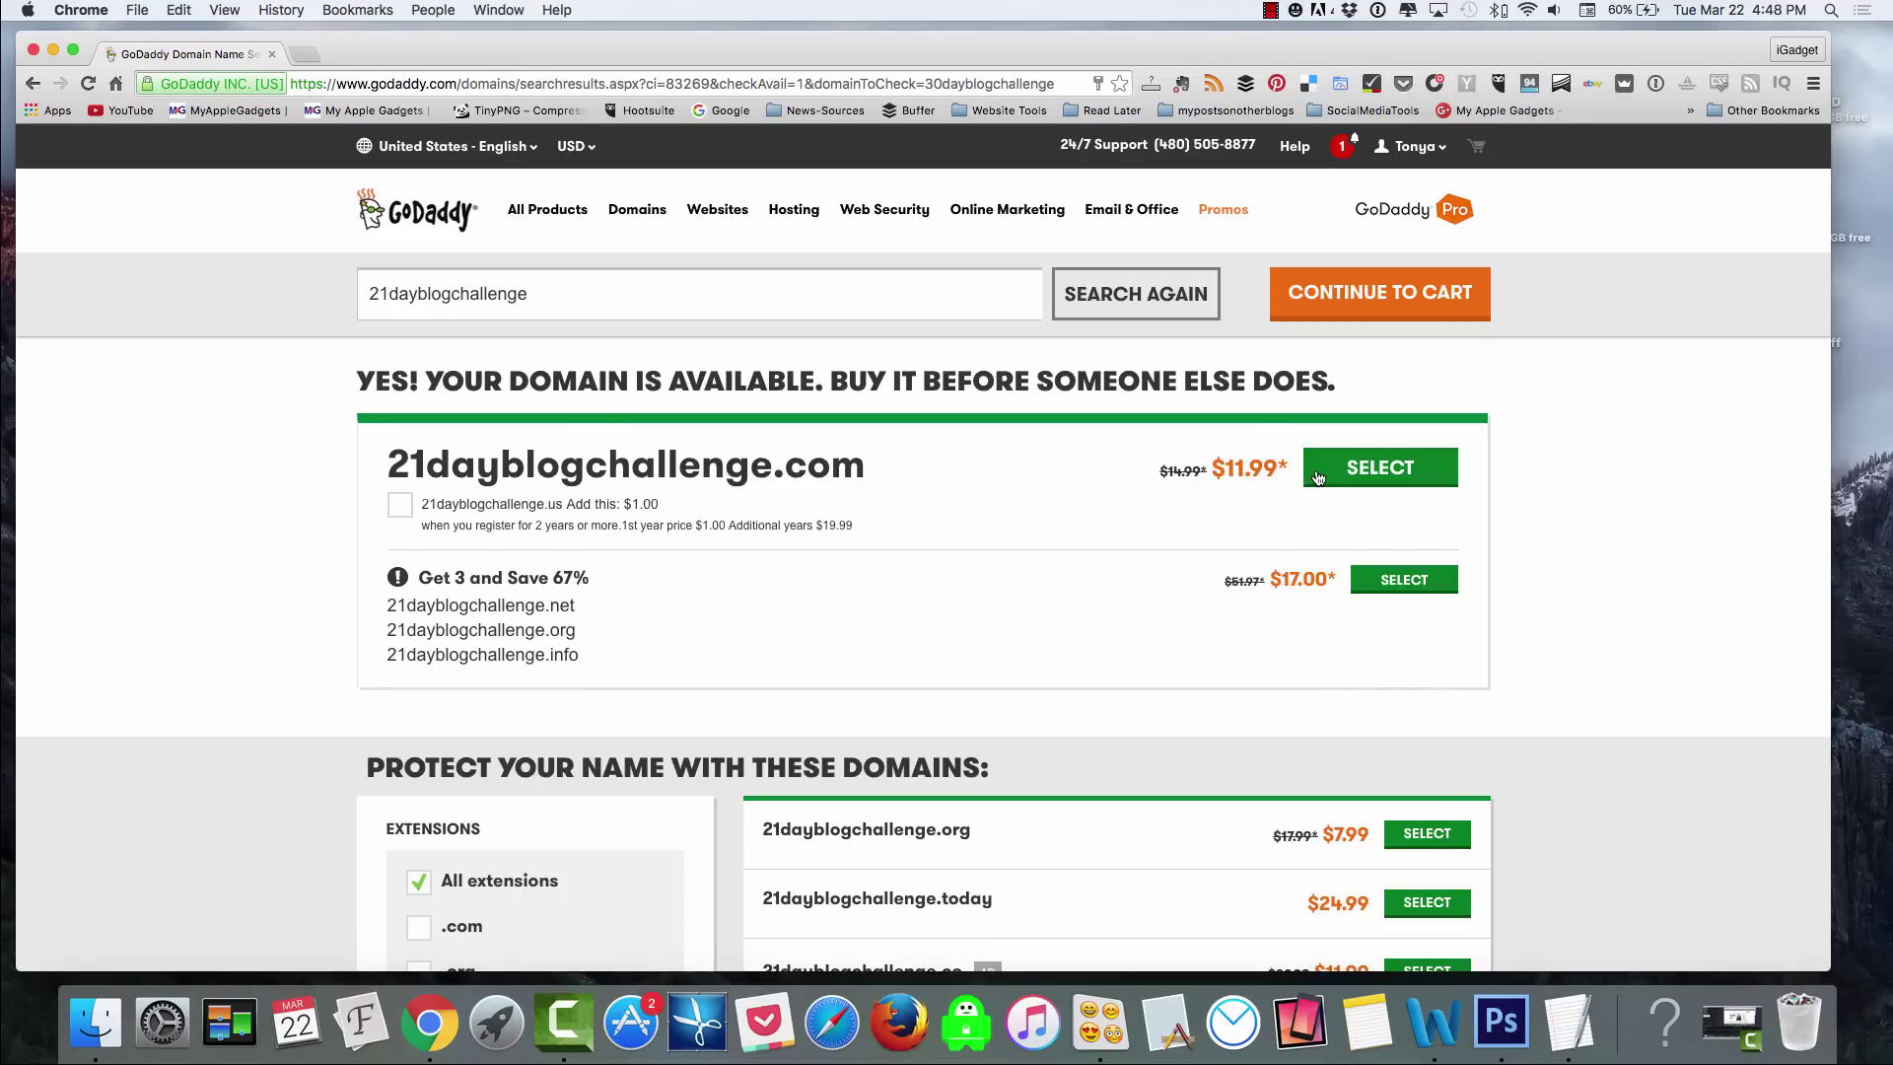
{"action": "left_click", "coordinate": [1315, 470]}
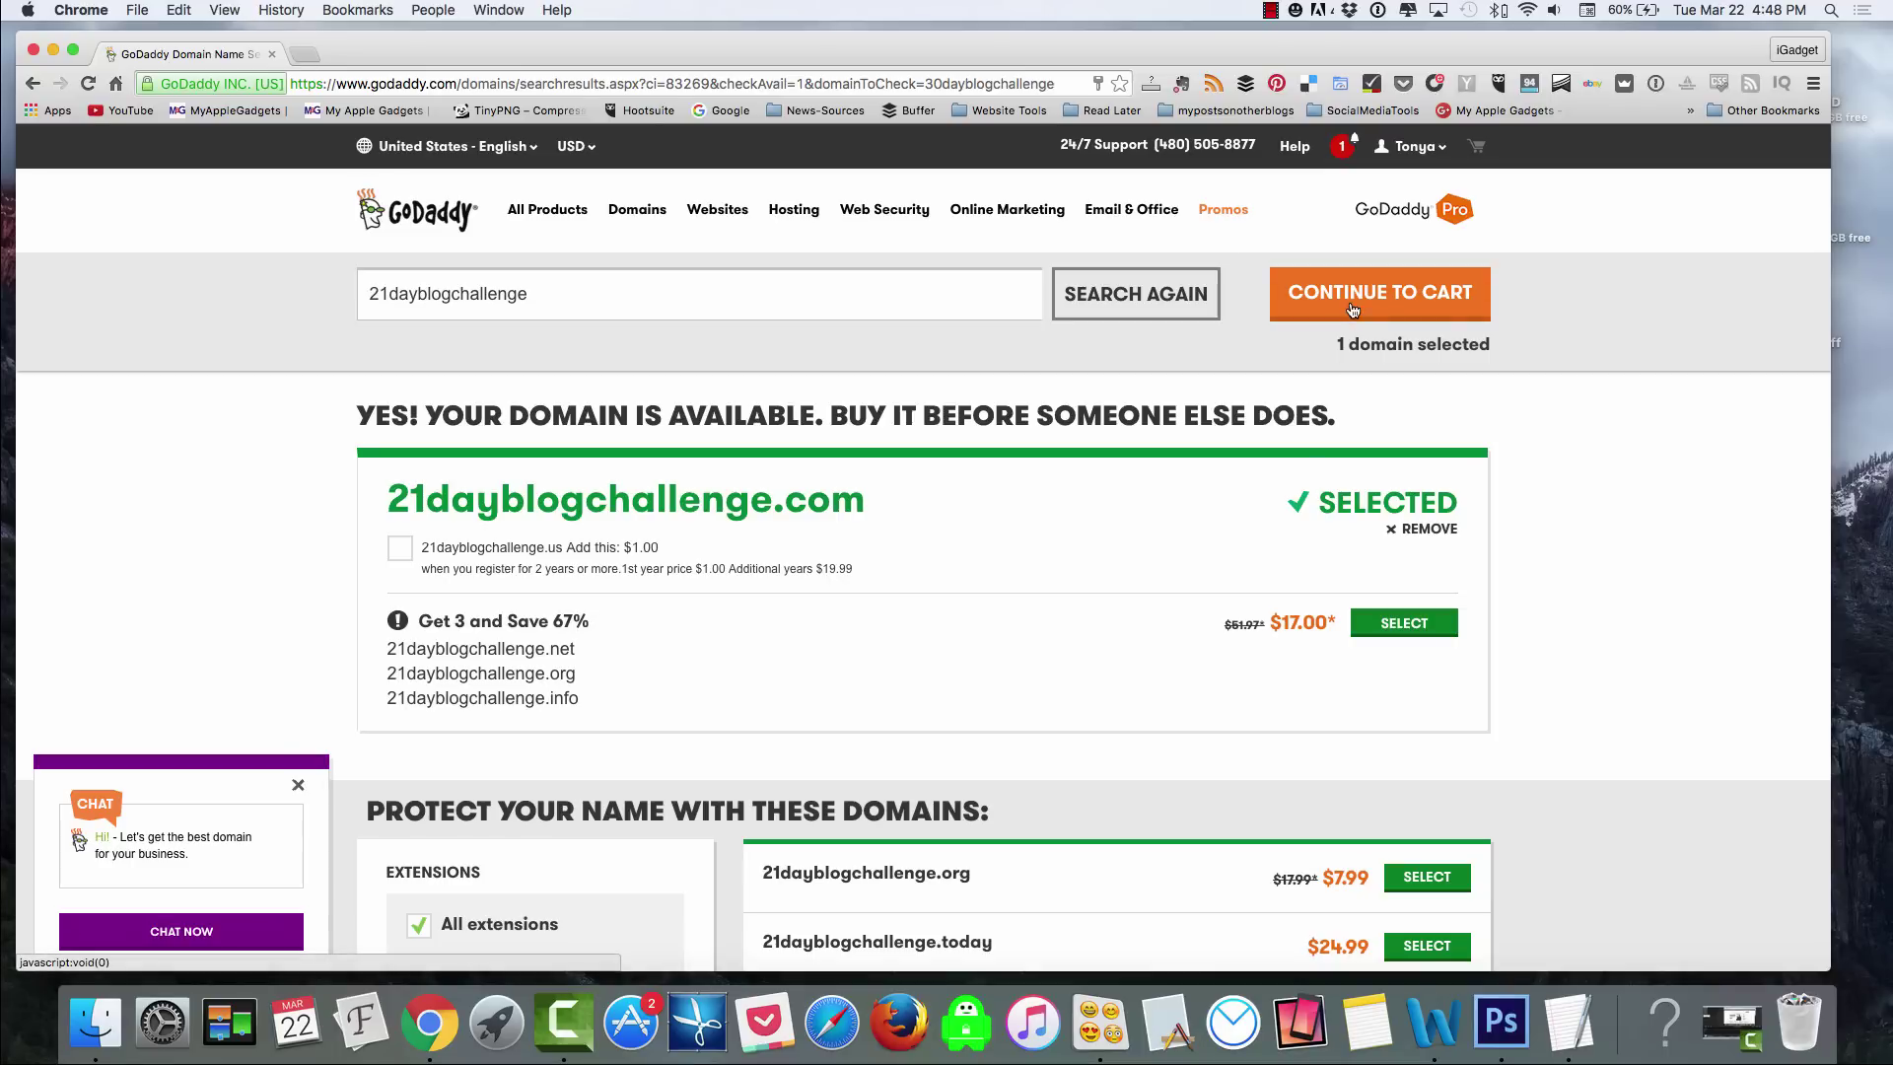
{"action": "left_click", "coordinate": [1296, 292]}
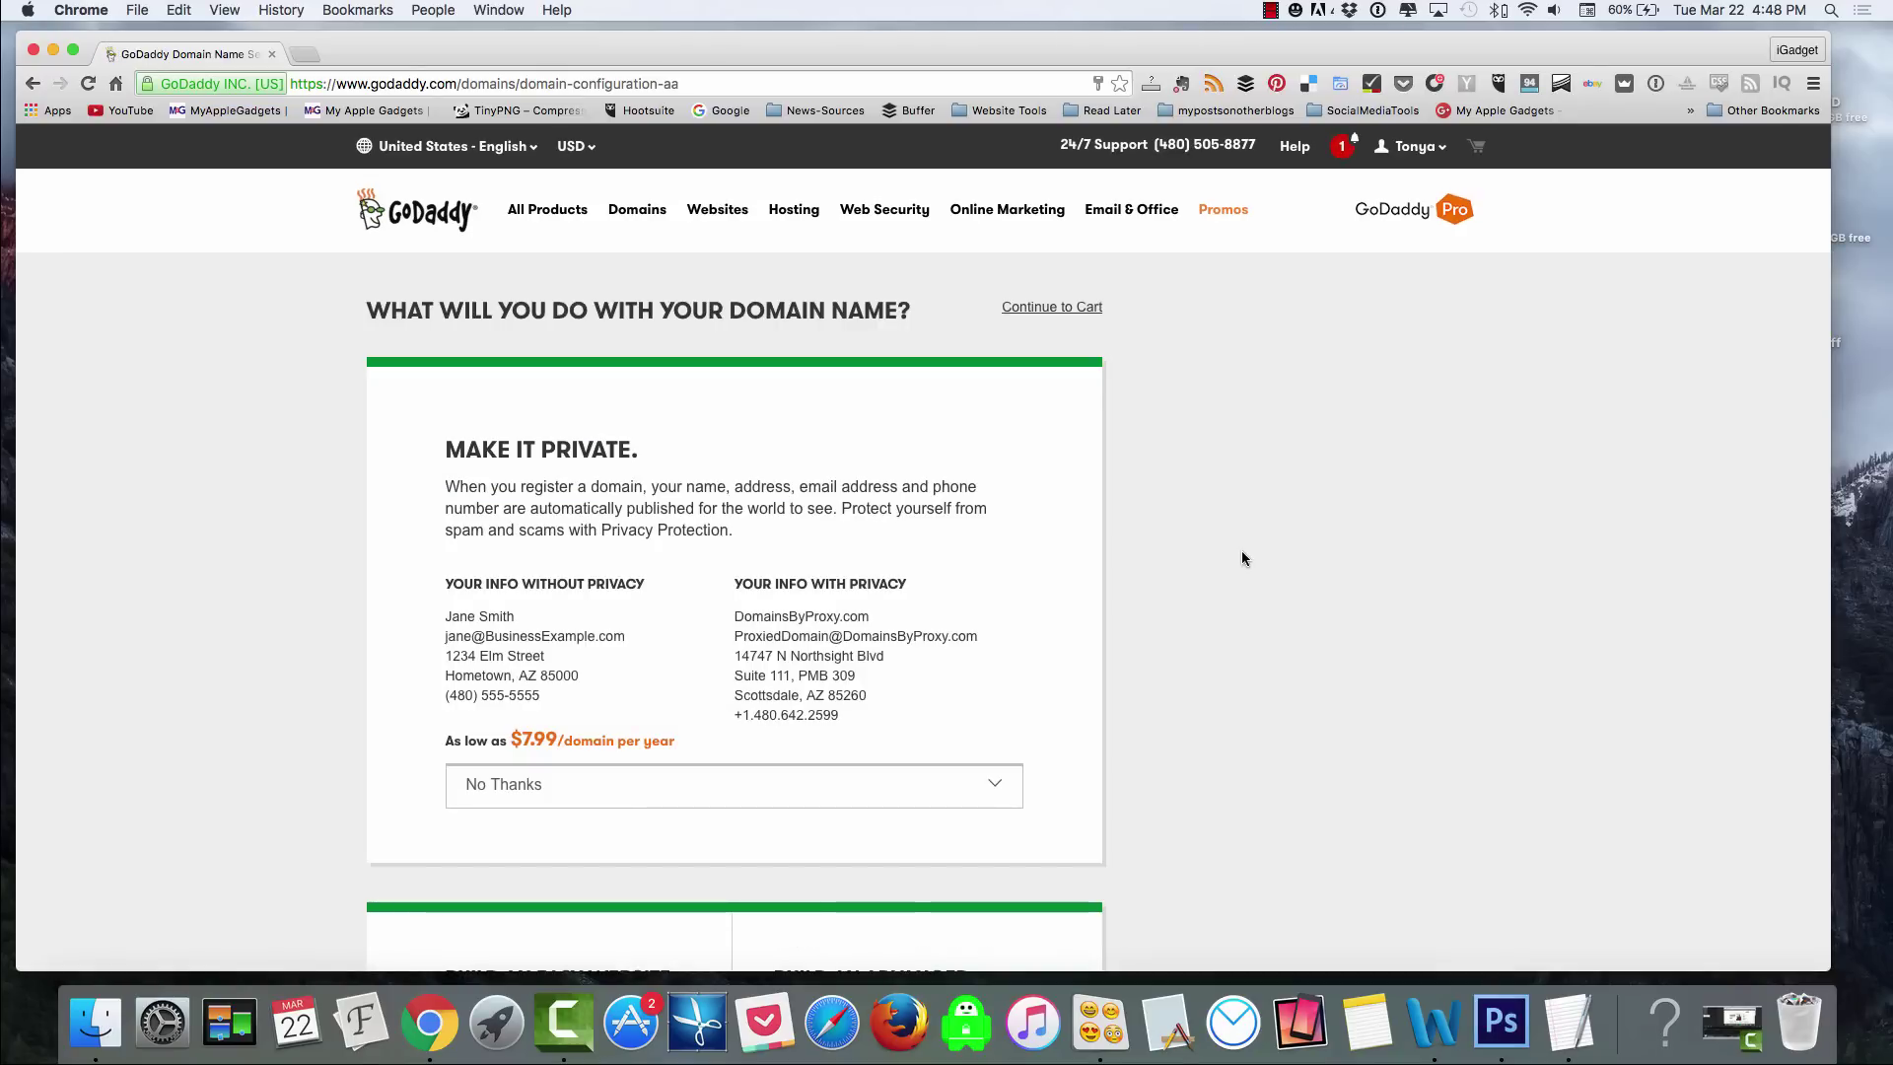
{"action": "scroll", "coordinate": [1241, 550], "scroll_direction": "down", "scroll_amount": 3}
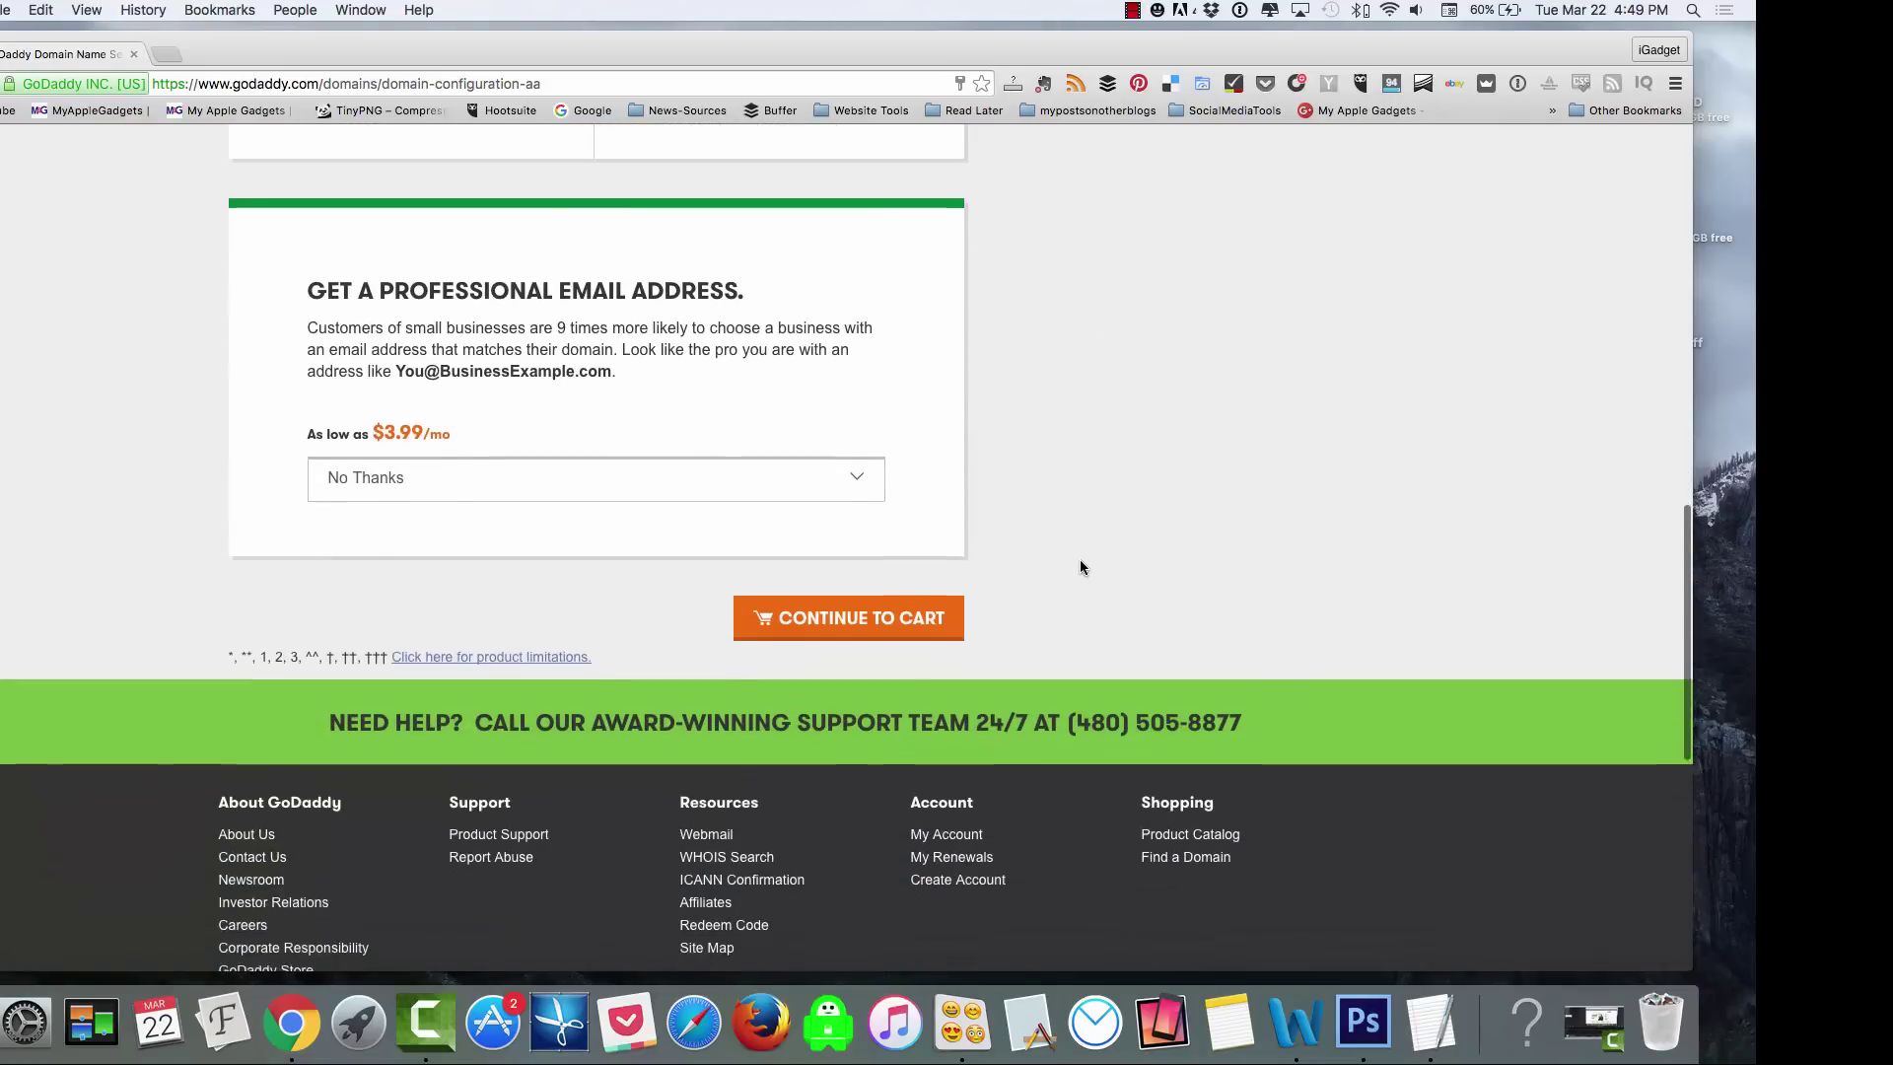
Skip the domain add-on options and continue toward the cart
{"action": "left_click", "coordinate": [828, 625]}
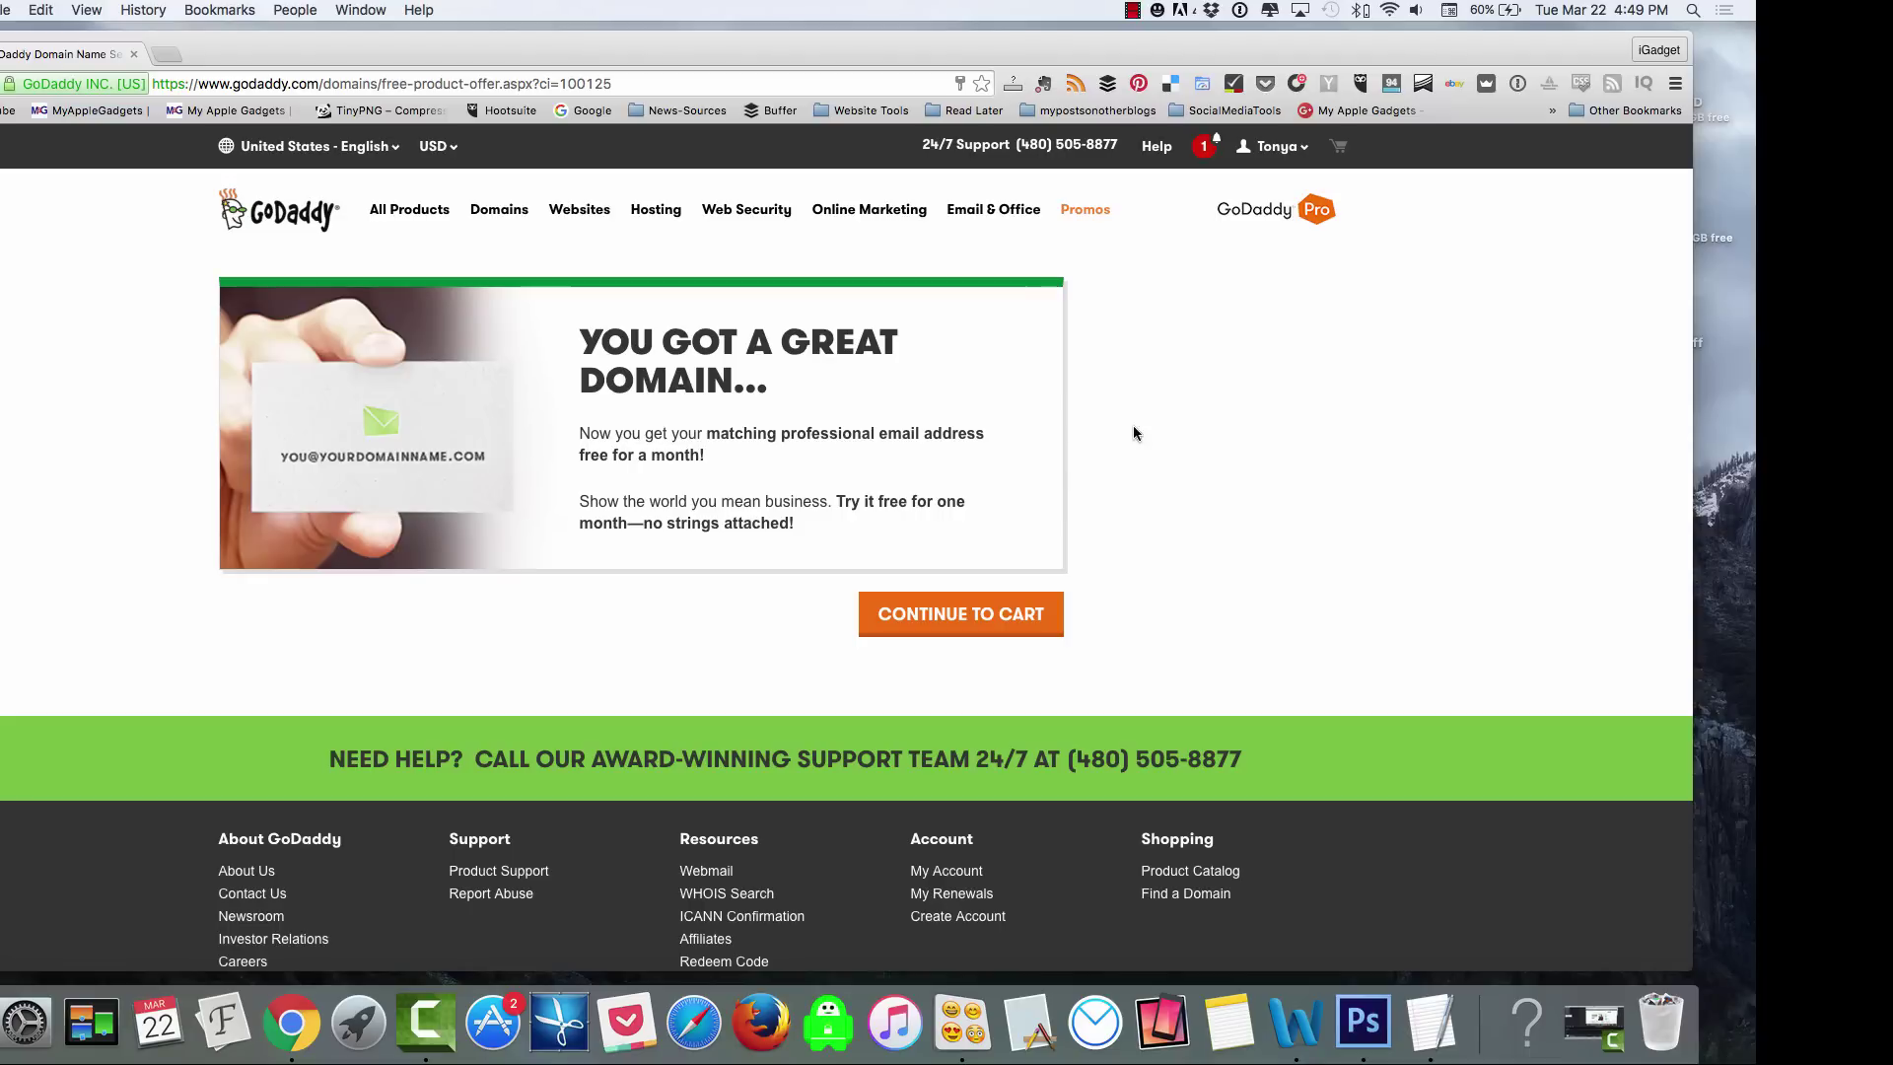
Skip the email offer and change the domain term from 5 years to 1 year
{"action": "left_click", "coordinate": [970, 617]}
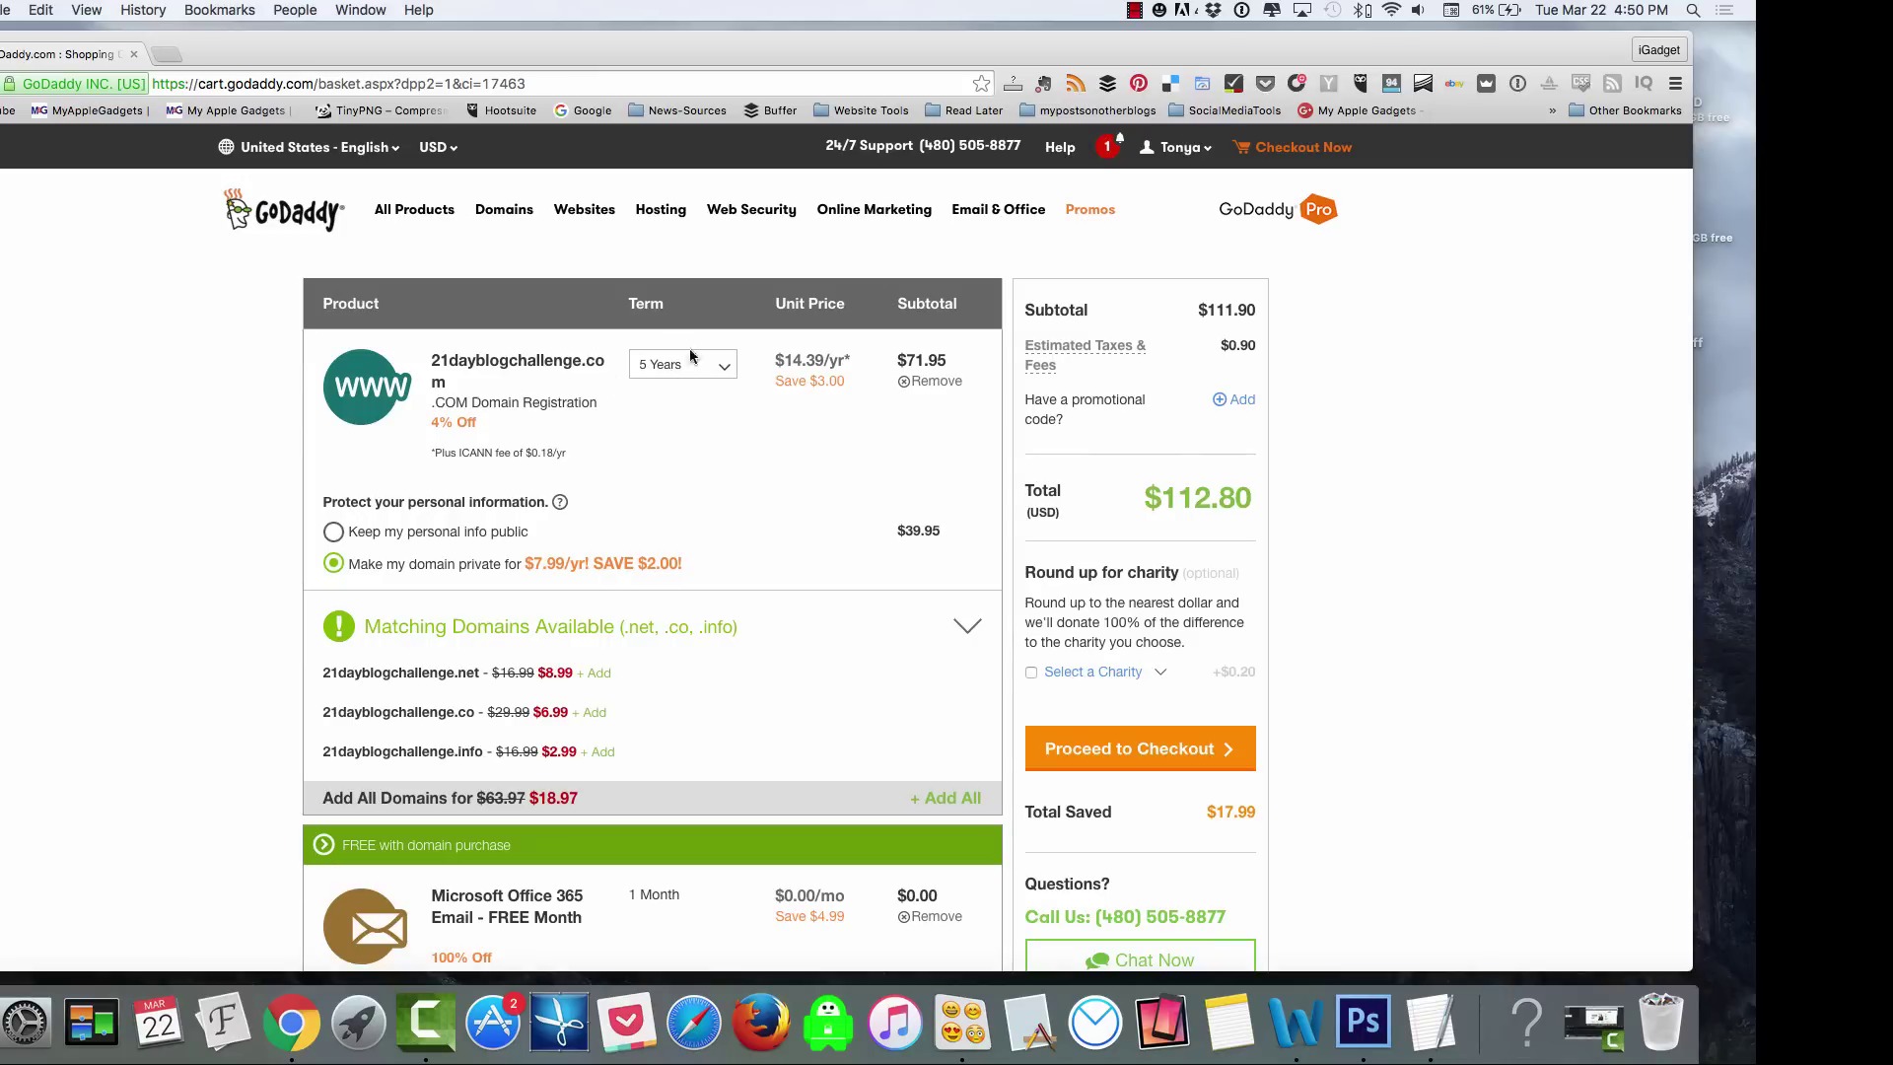
{"action": "left_click", "coordinate": [721, 368]}
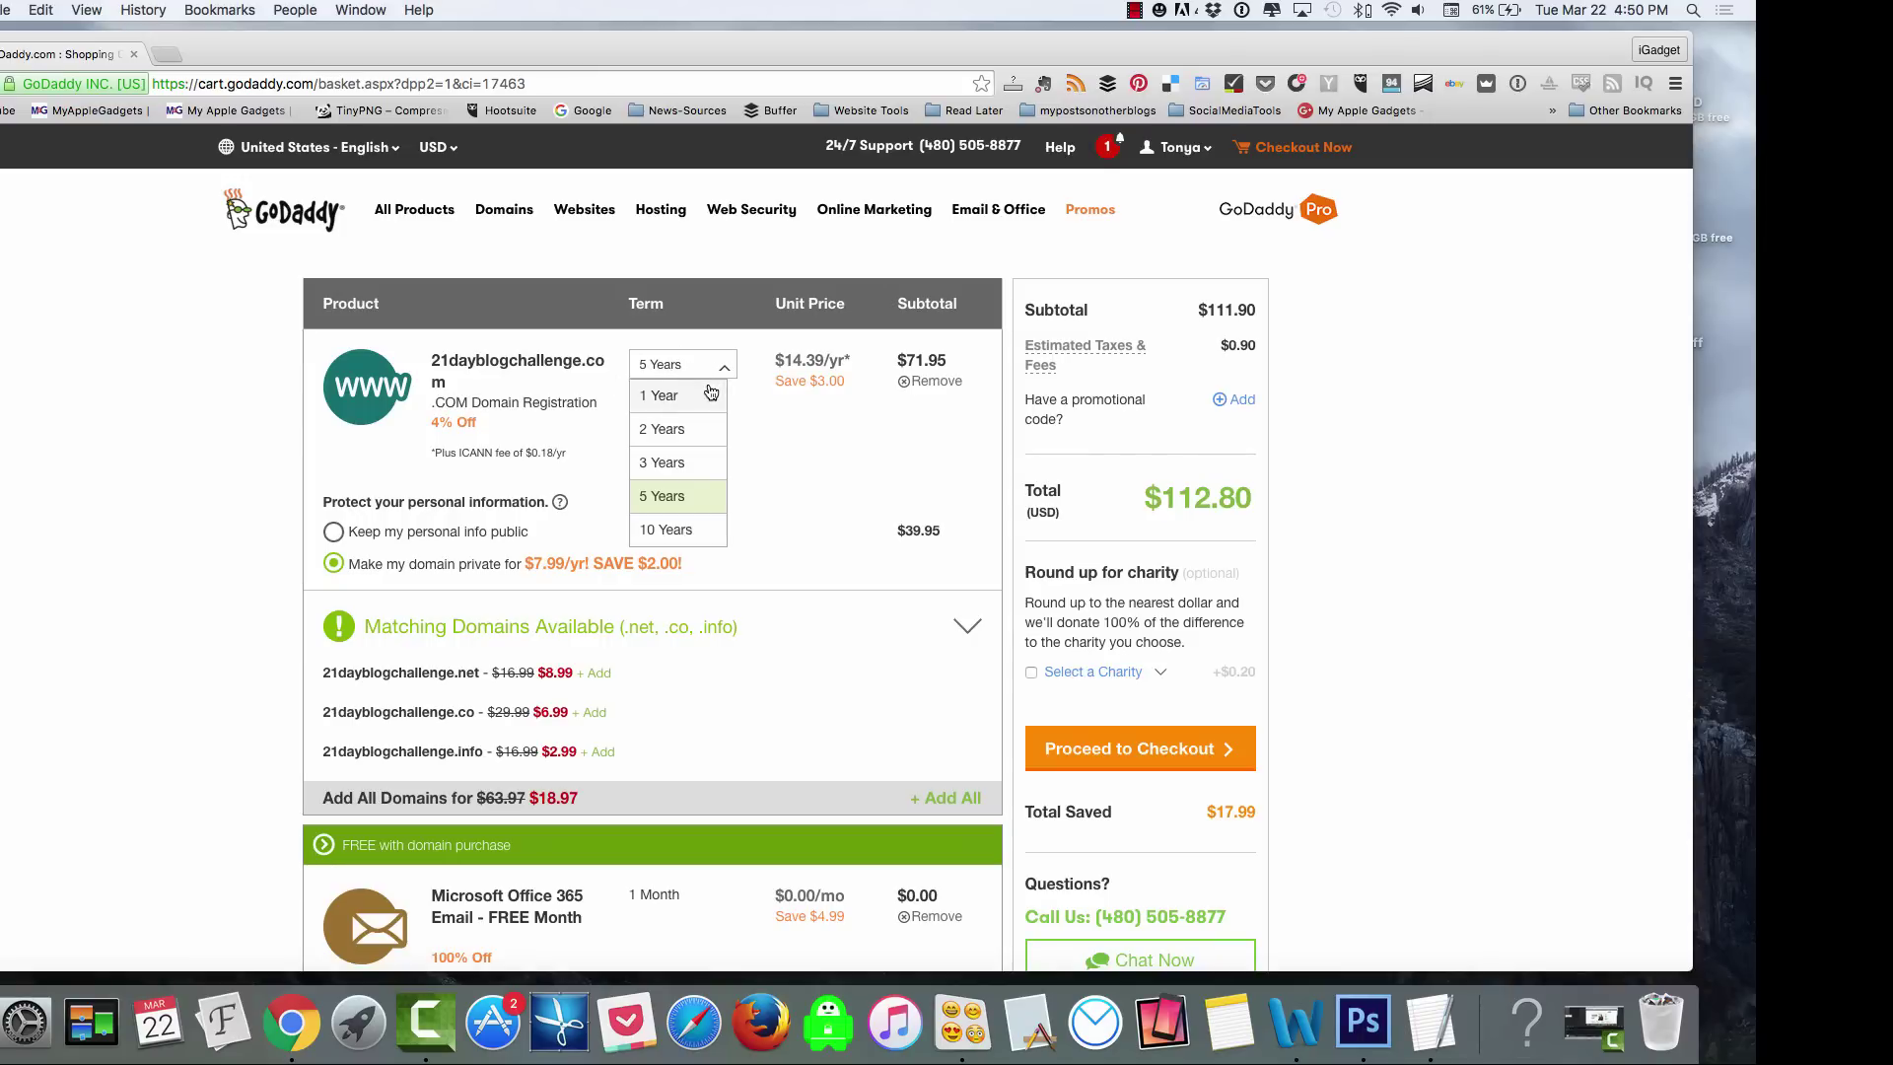
{"action": "left_click", "coordinate": [681, 397]}
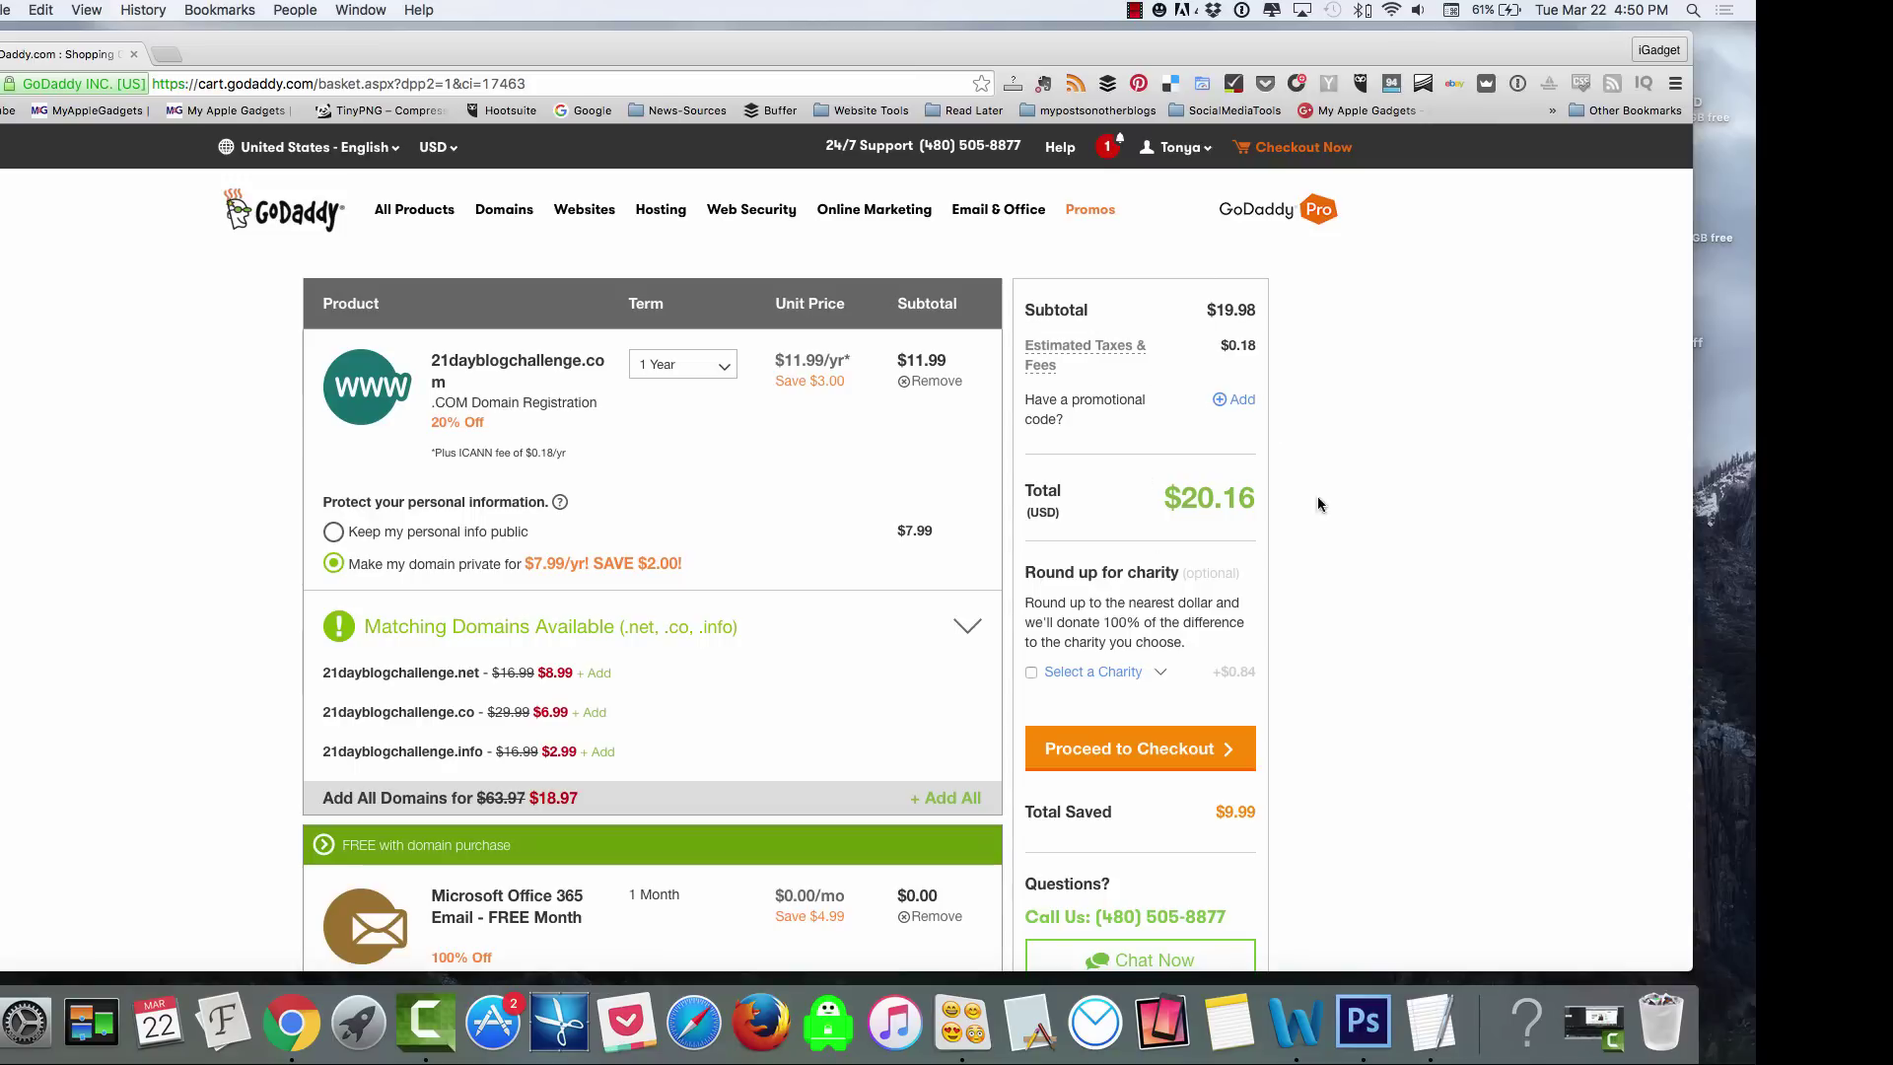
{"action": "scroll", "coordinate": [1353, 487], "scroll_direction": "down", "scroll_amount": 3}
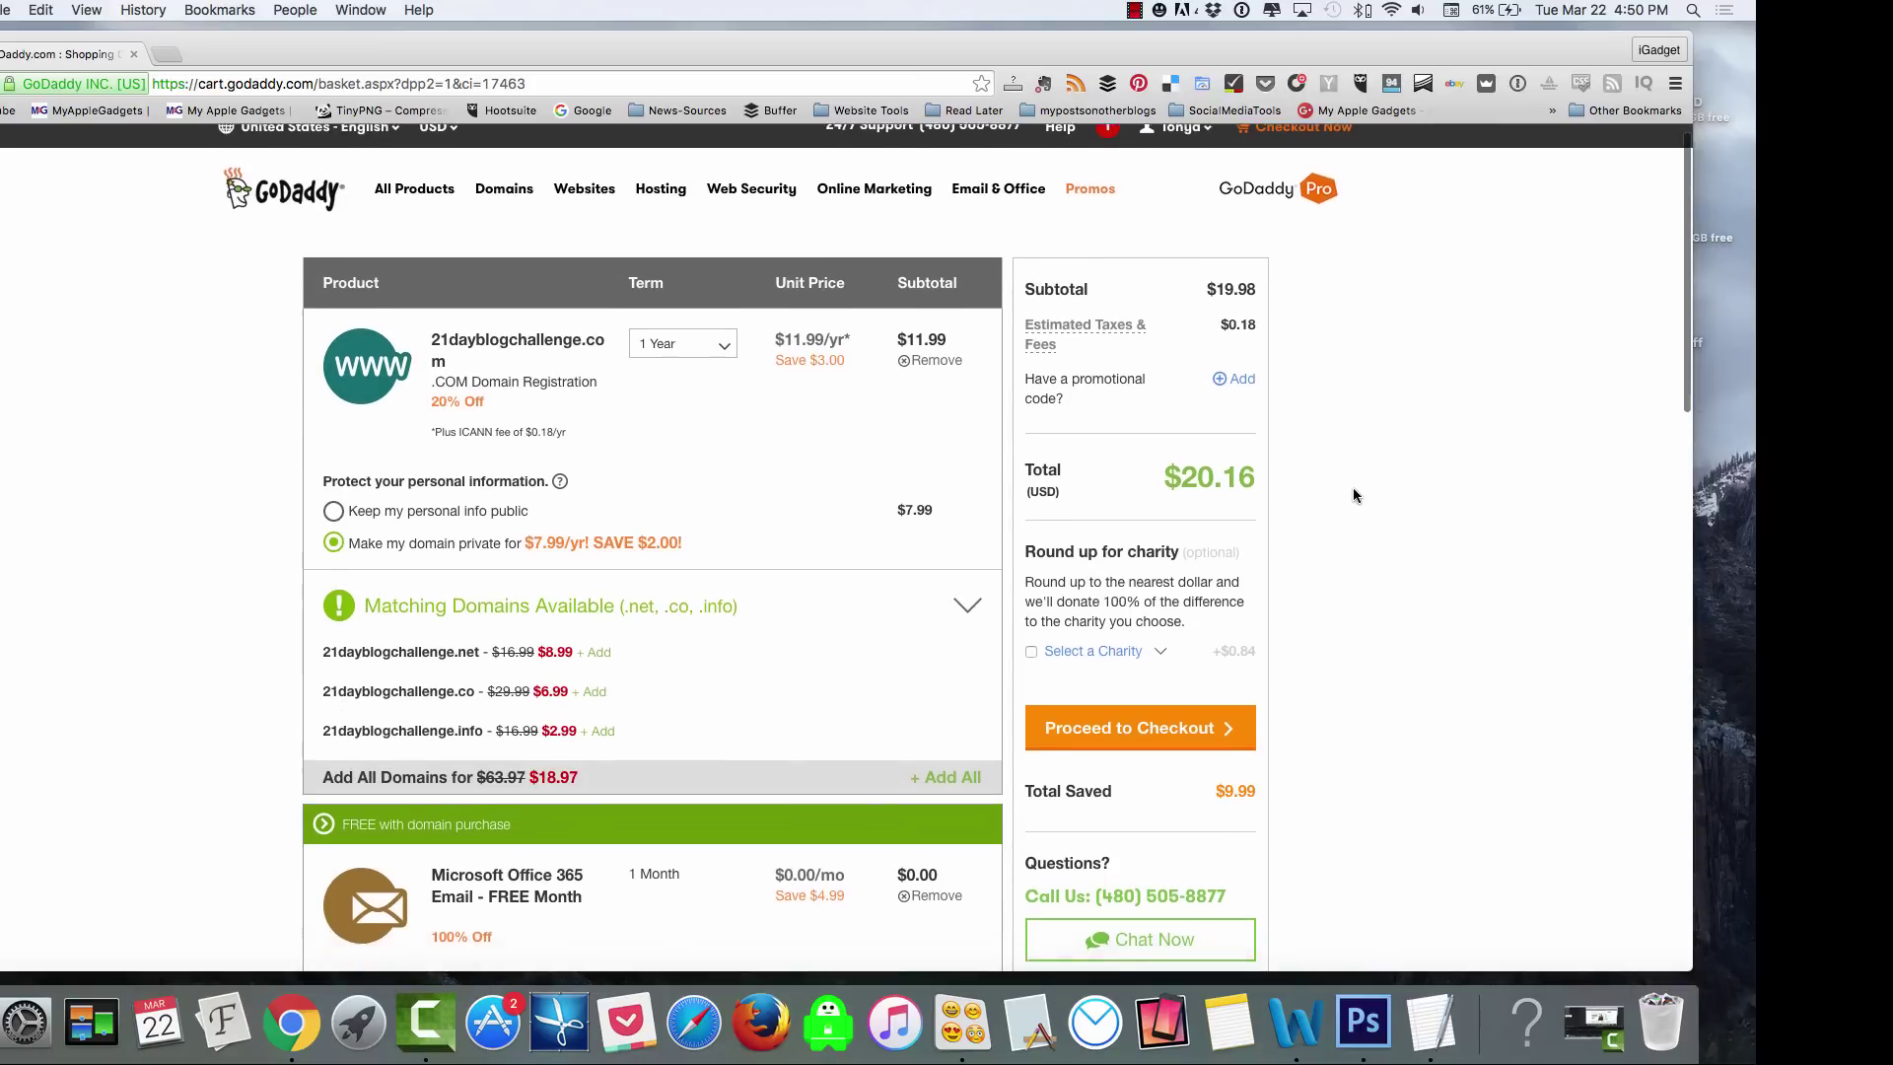
{"action": "scroll", "coordinate": [1353, 487], "scroll_direction": "down", "scroll_amount": 1}
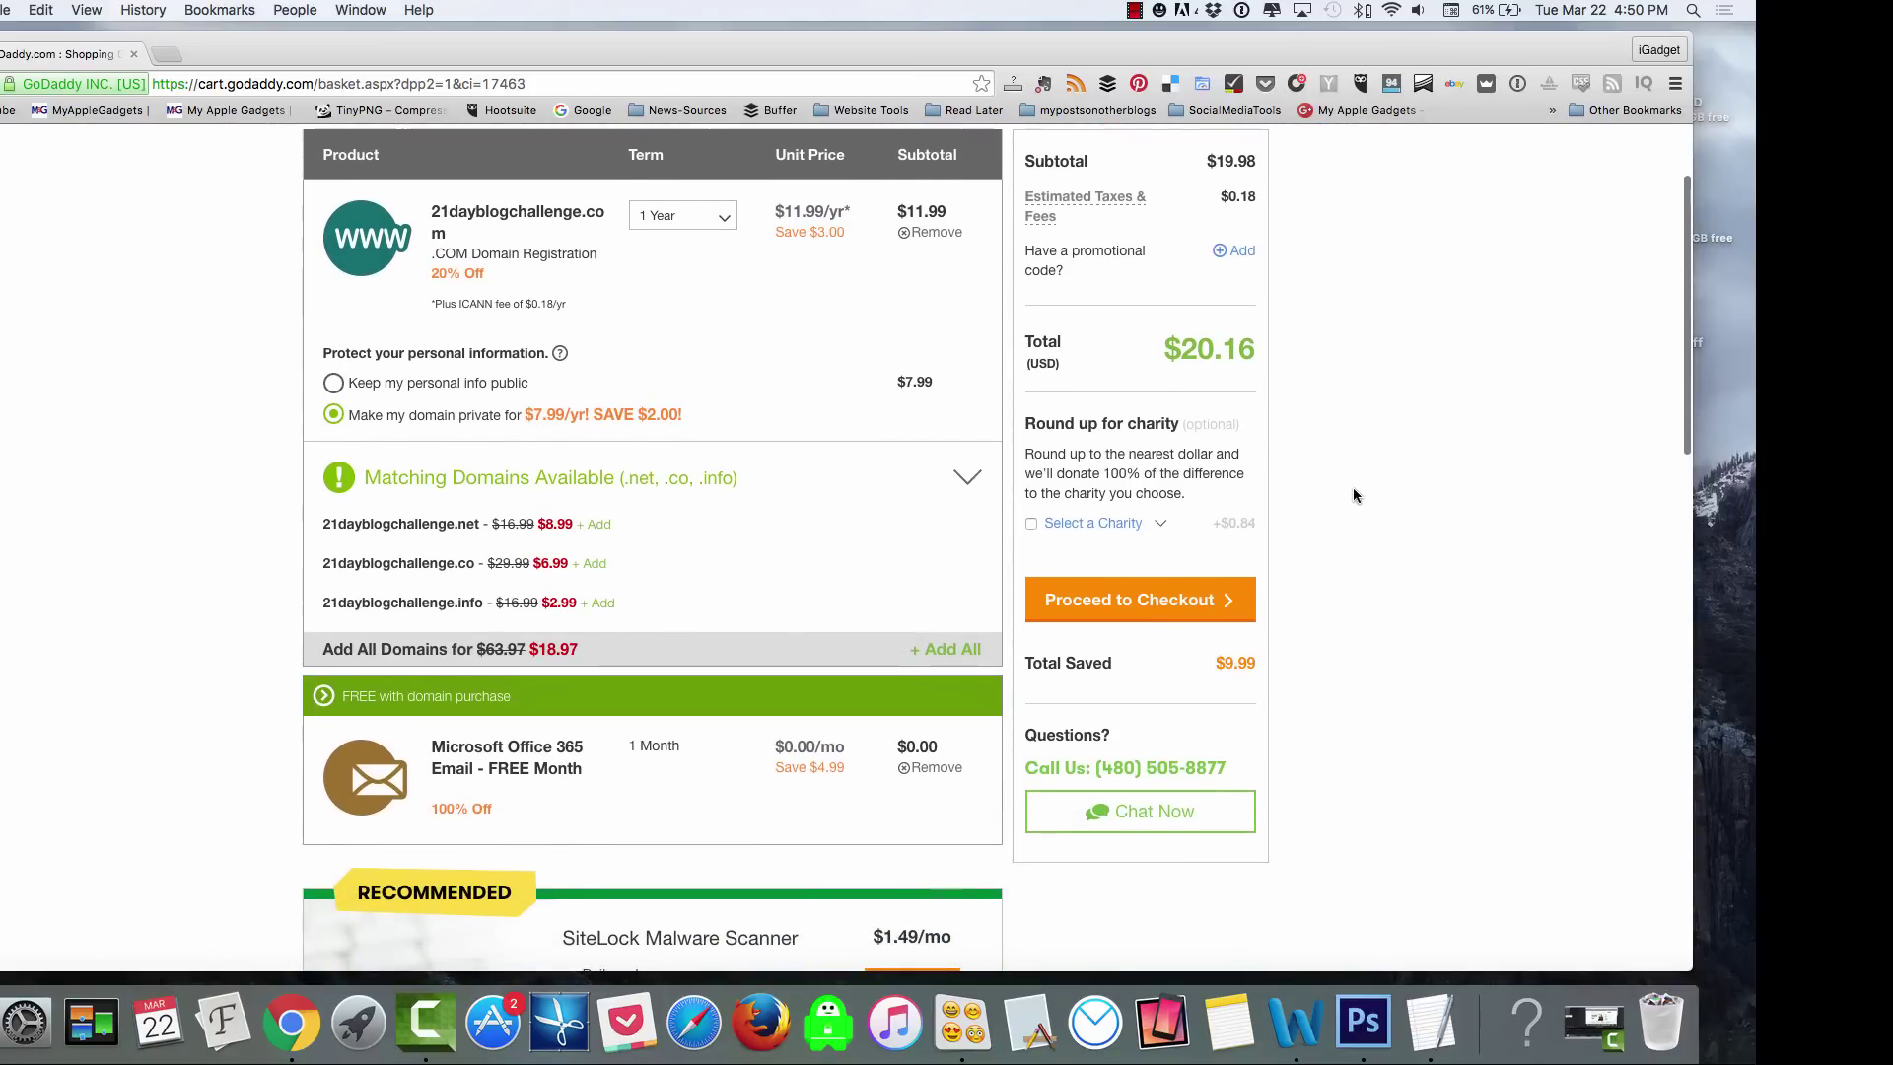
{"action": "scroll", "coordinate": [1354, 488], "scroll_direction": "down", "scroll_amount": 1}
{"action": "scroll", "coordinate": [1354, 487], "scroll_direction": "down", "scroll_amount": 2}
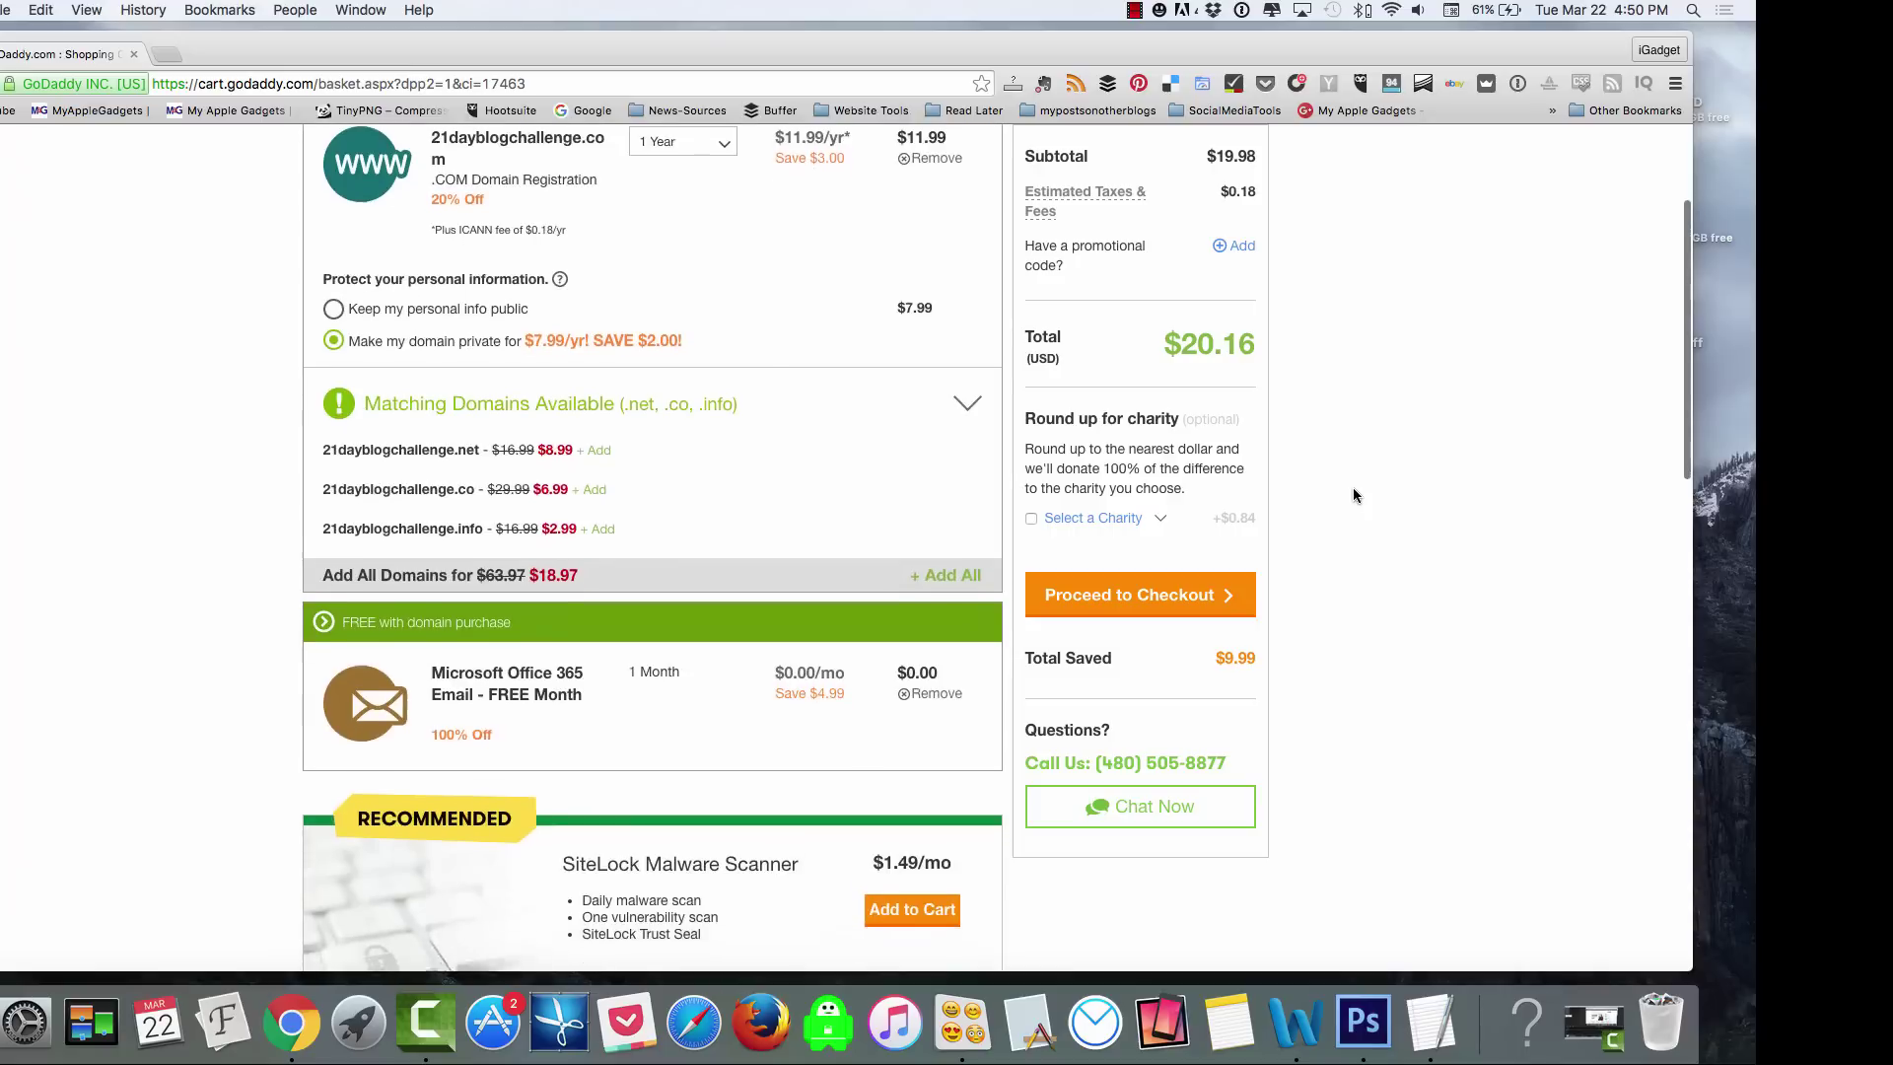
{"action": "scroll", "coordinate": [1353, 486], "scroll_direction": "down", "scroll_amount": 1}
{"action": "scroll", "coordinate": [1353, 487], "scroll_direction": "up", "scroll_amount": 1}
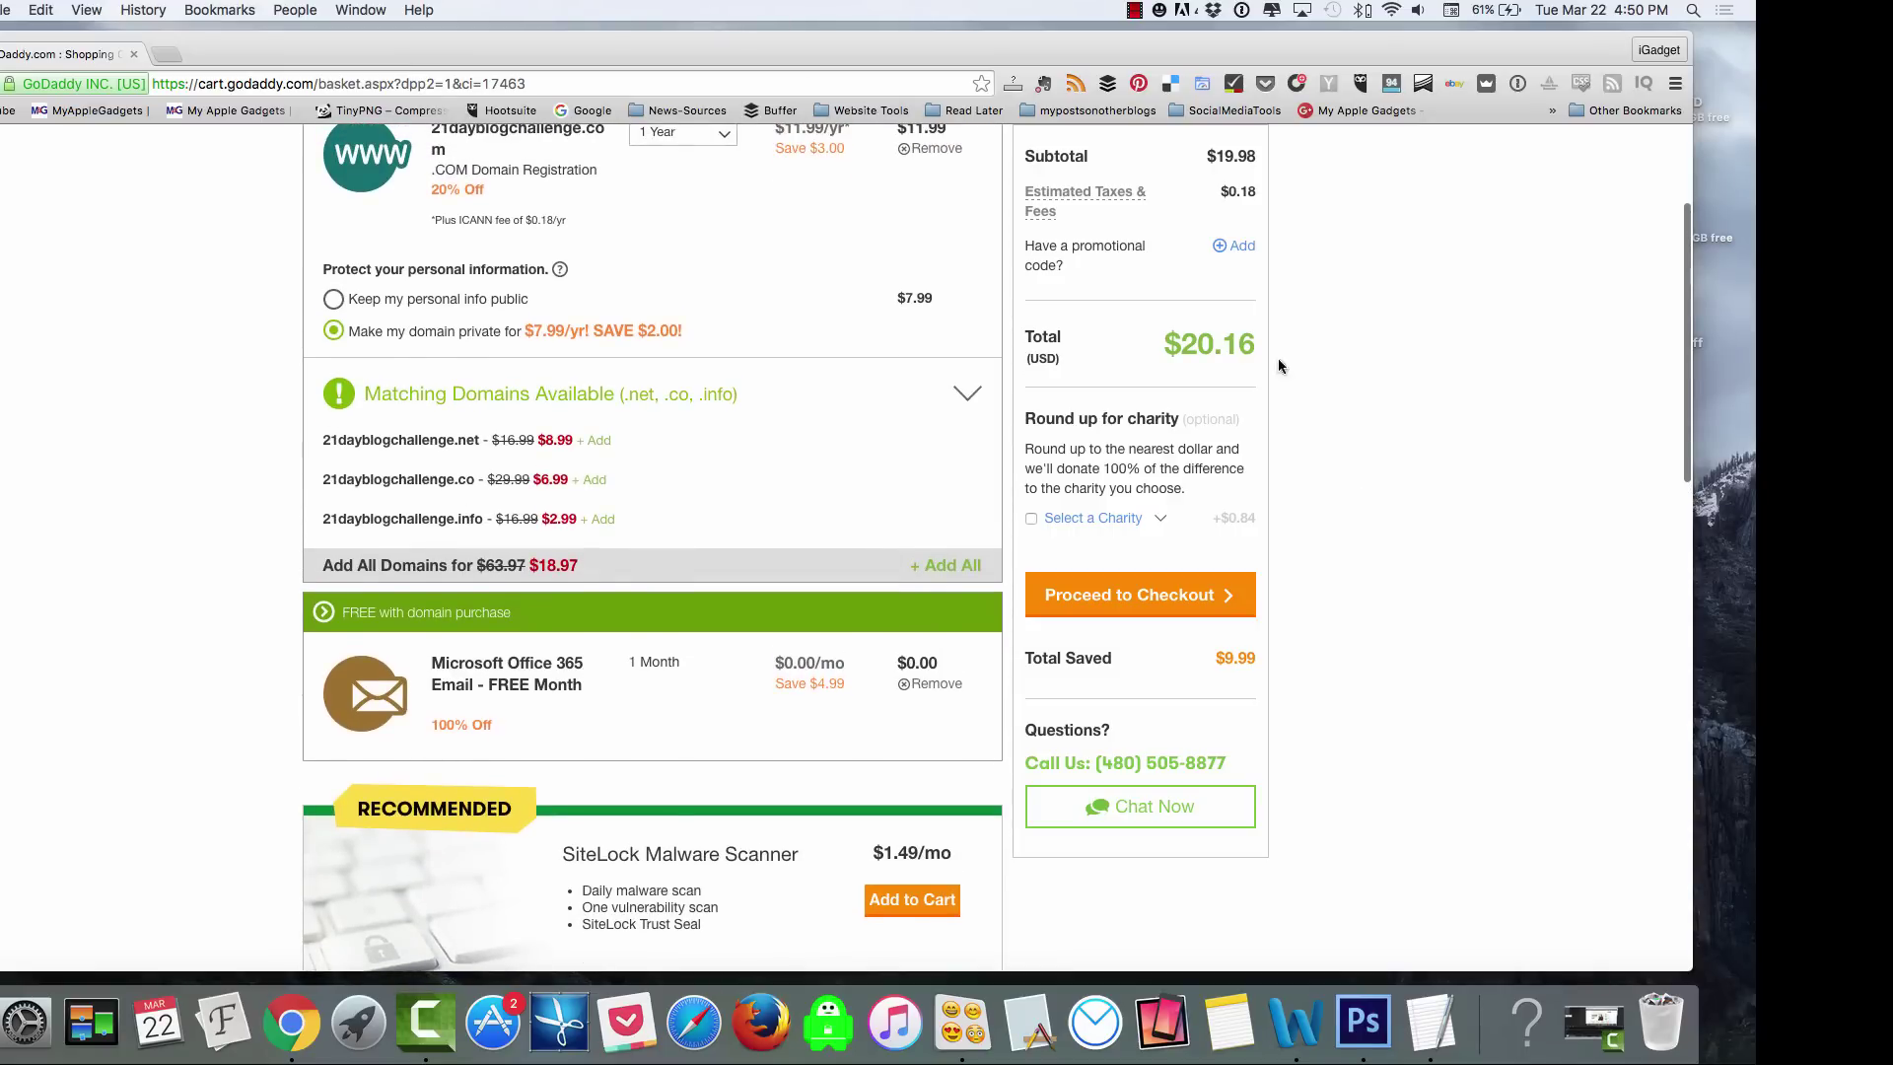
Apply promo code CJCRMN2CP, bringing the total to $14.17
{"action": "left_click", "coordinate": [1239, 249]}
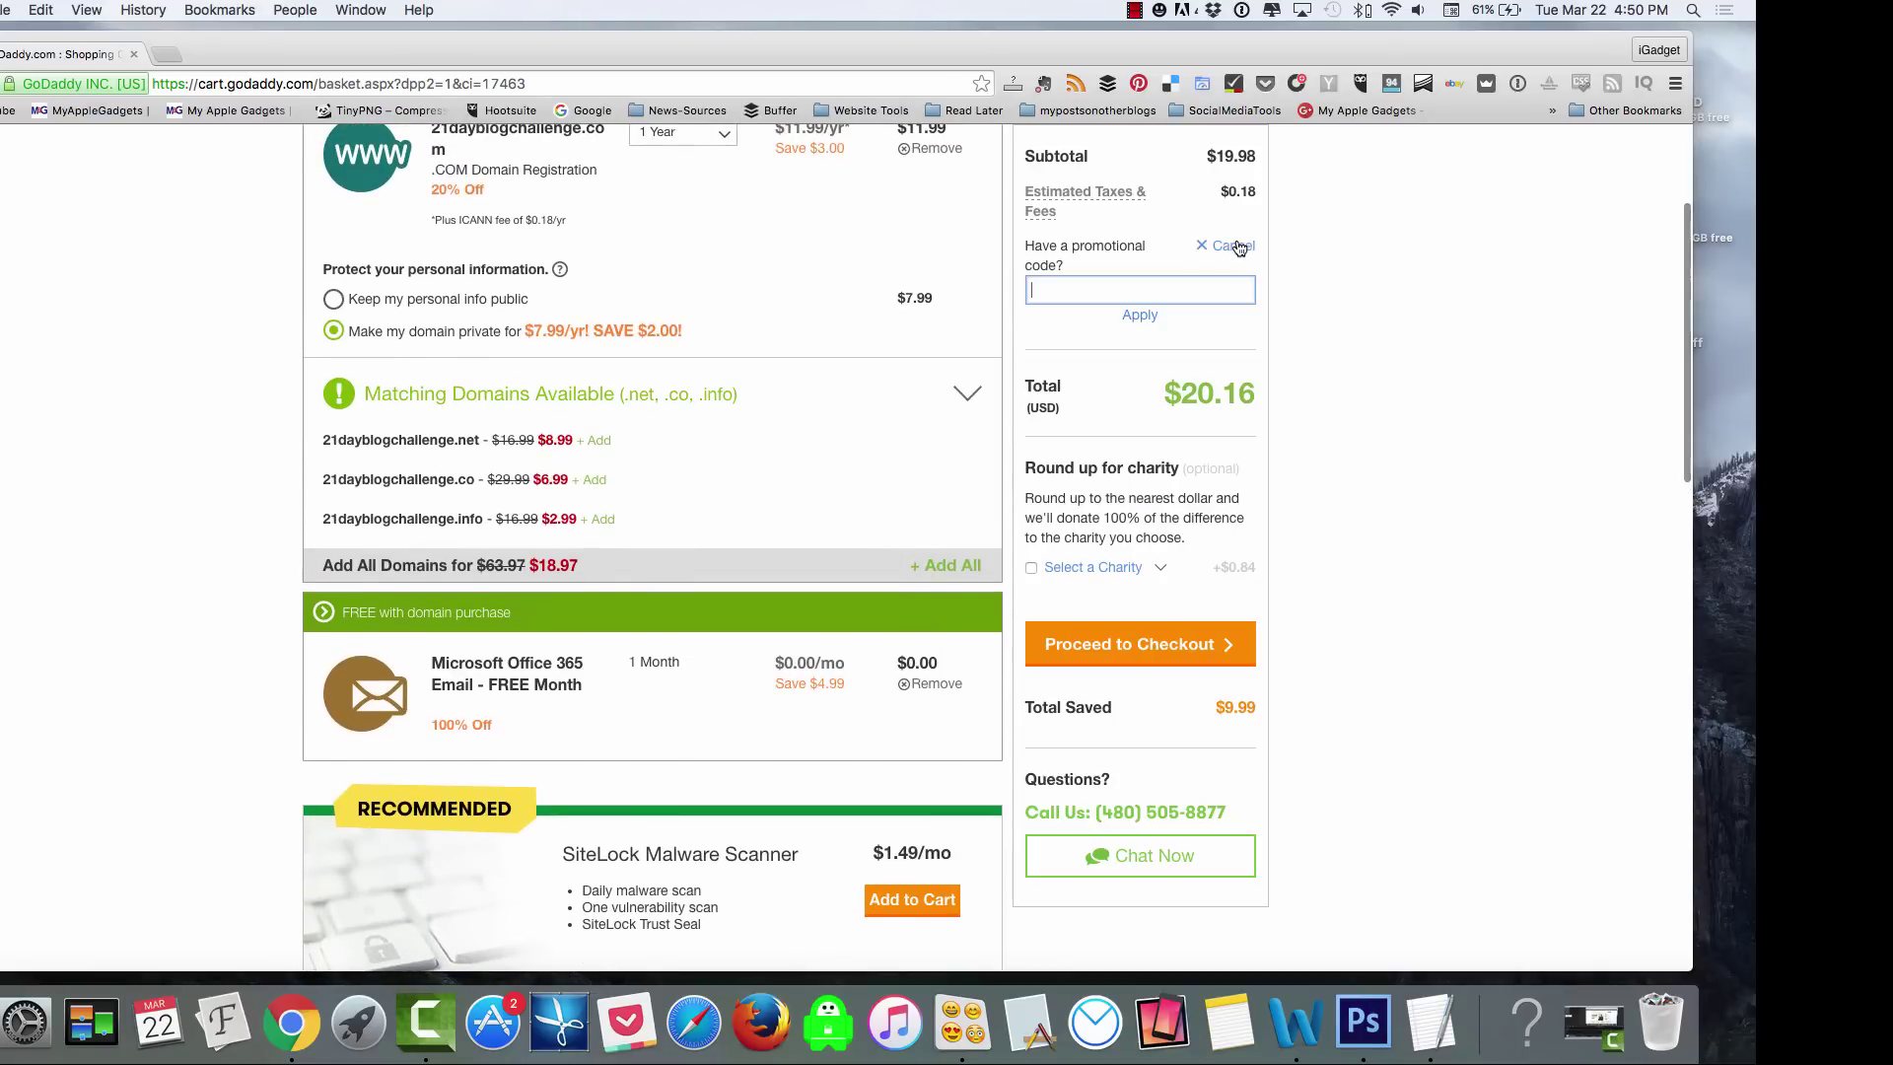
{"action": "left_click", "coordinate": [1169, 299]}
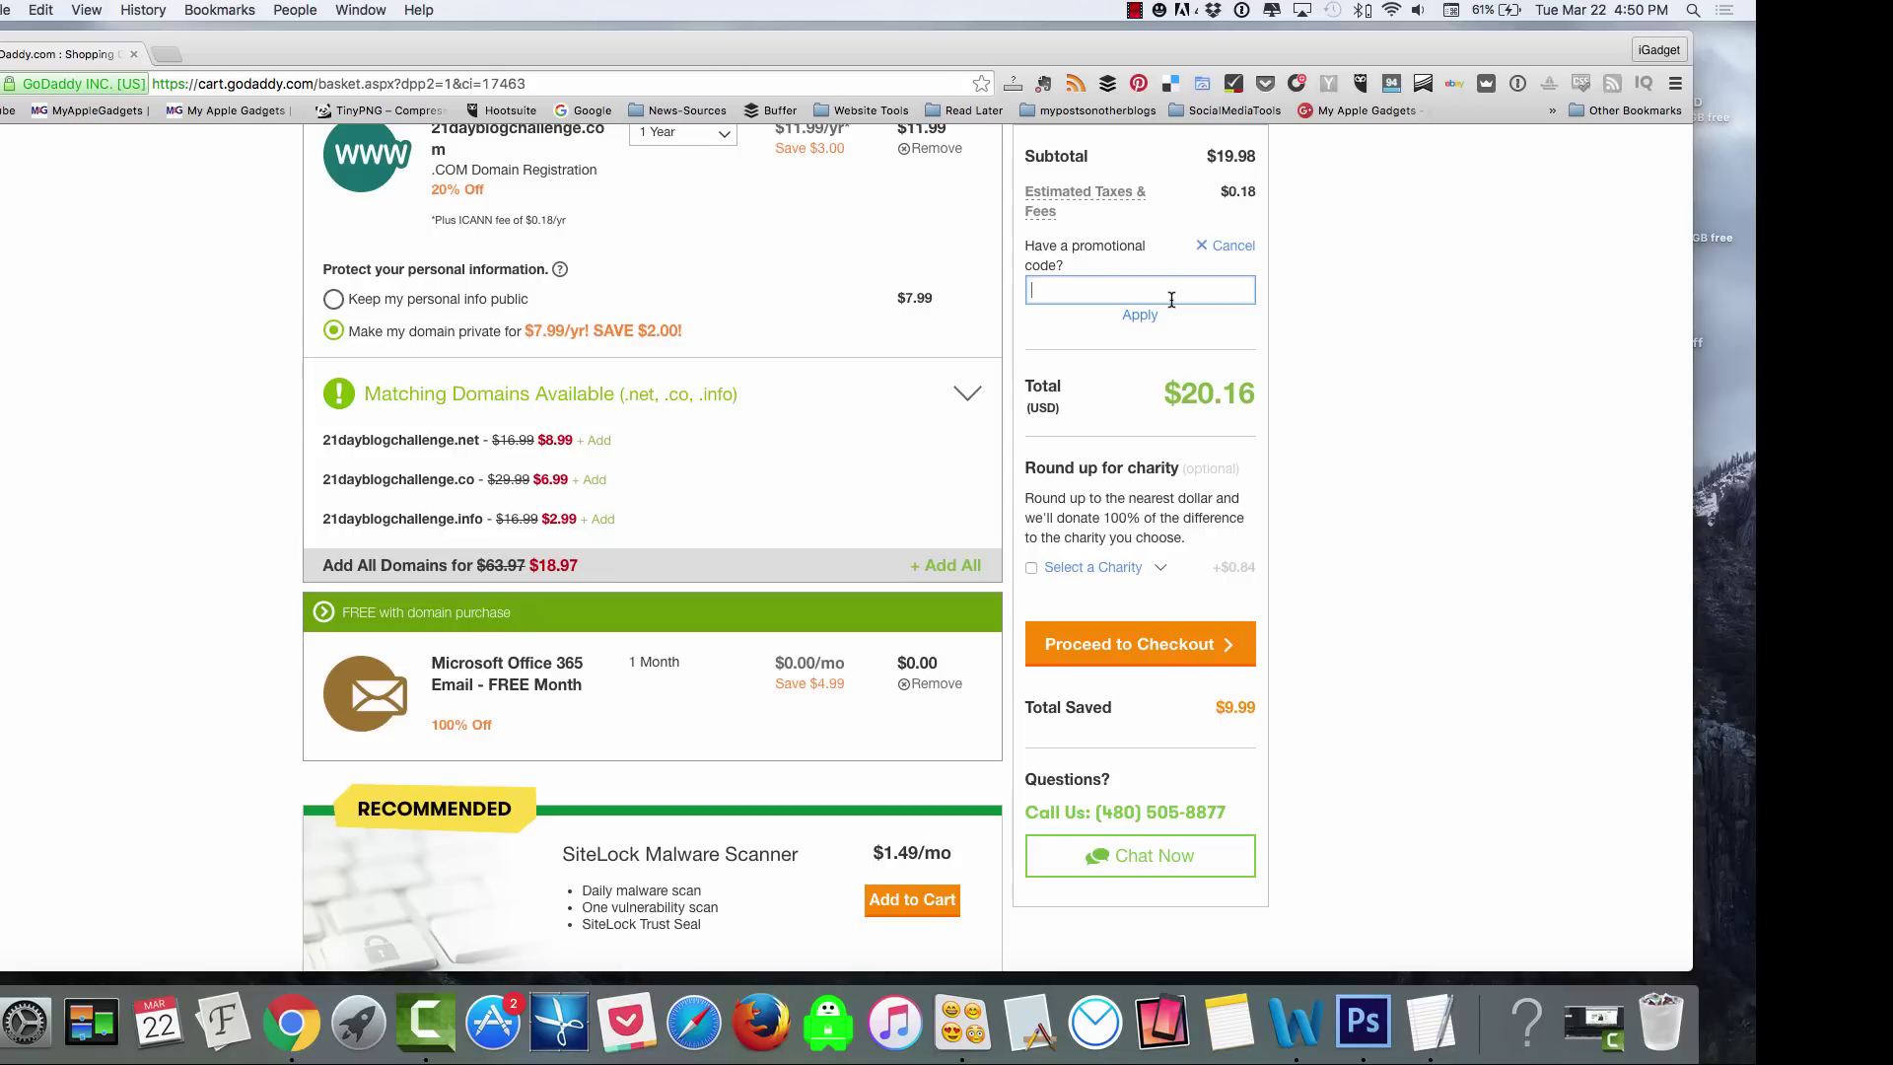
{"action": "left_click", "coordinate": [1139, 315]}
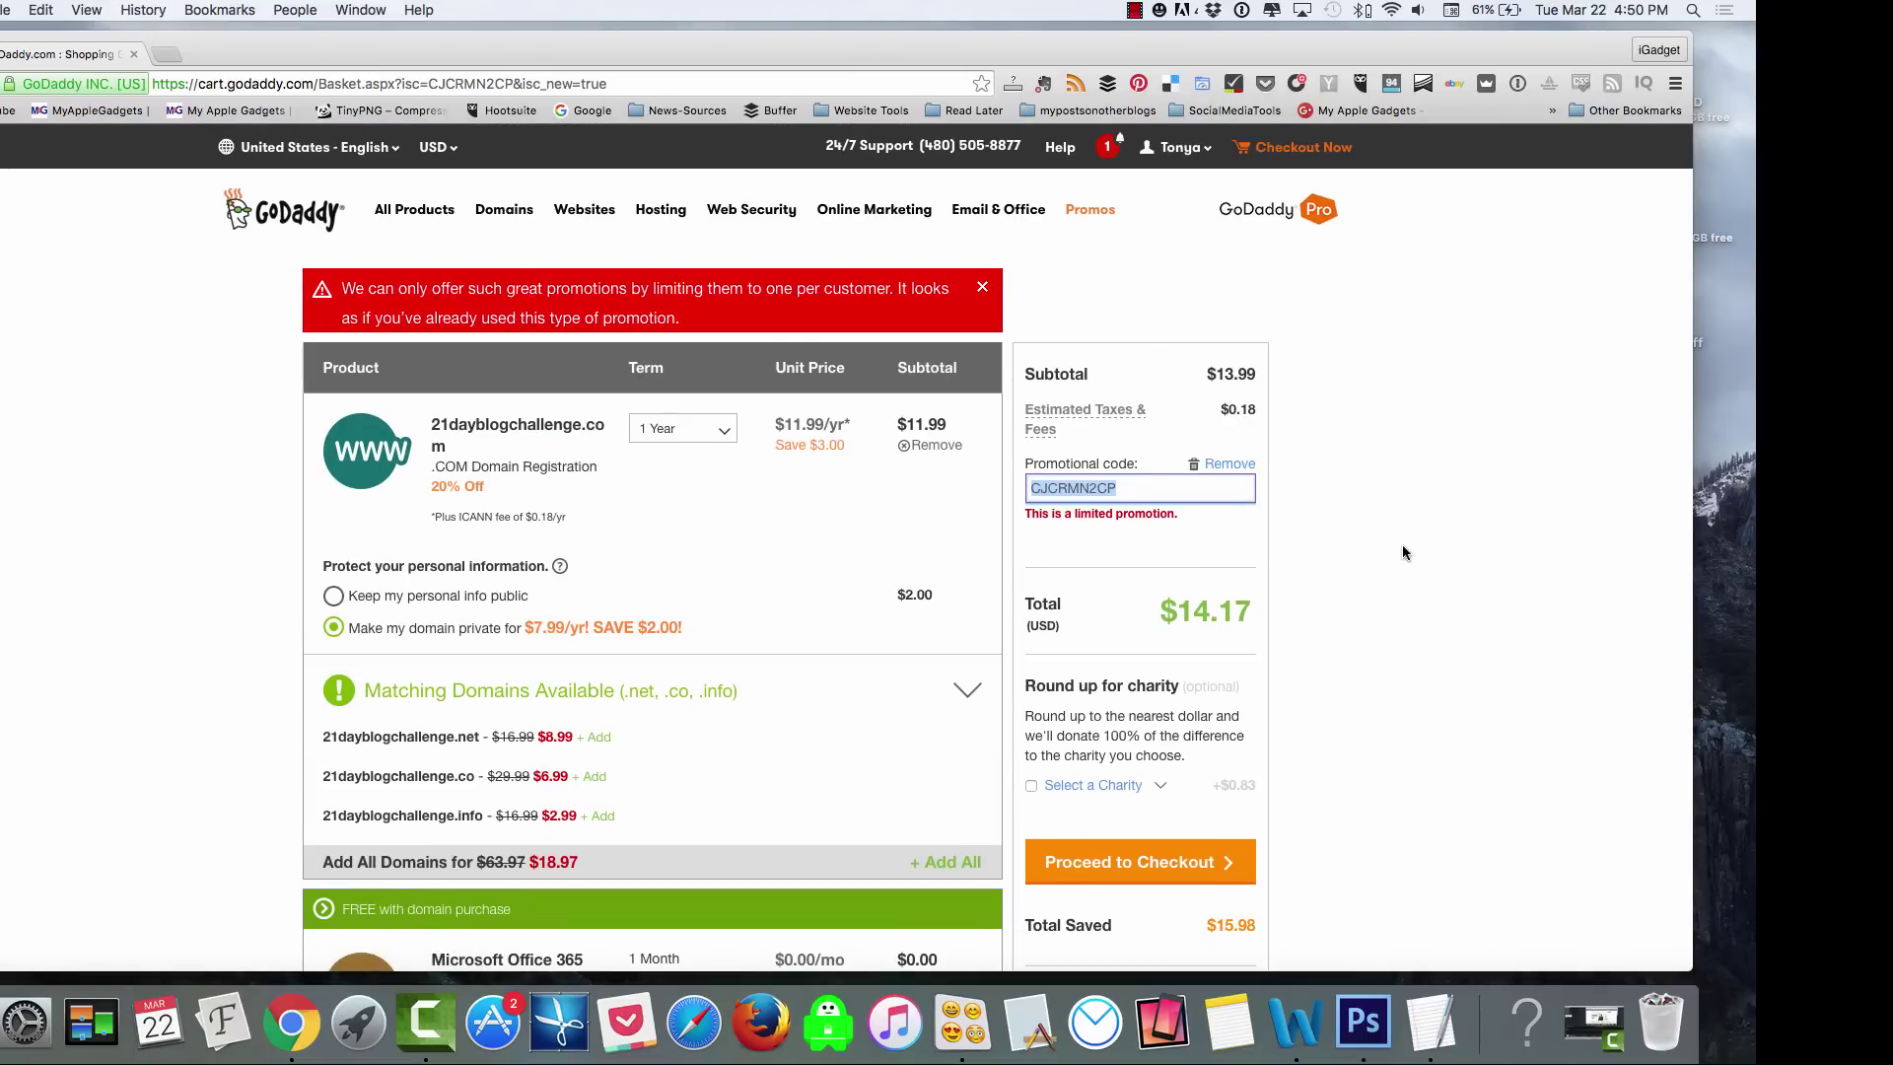
{"action": "scroll", "coordinate": [1402, 546], "scroll_direction": "down", "scroll_amount": 2}
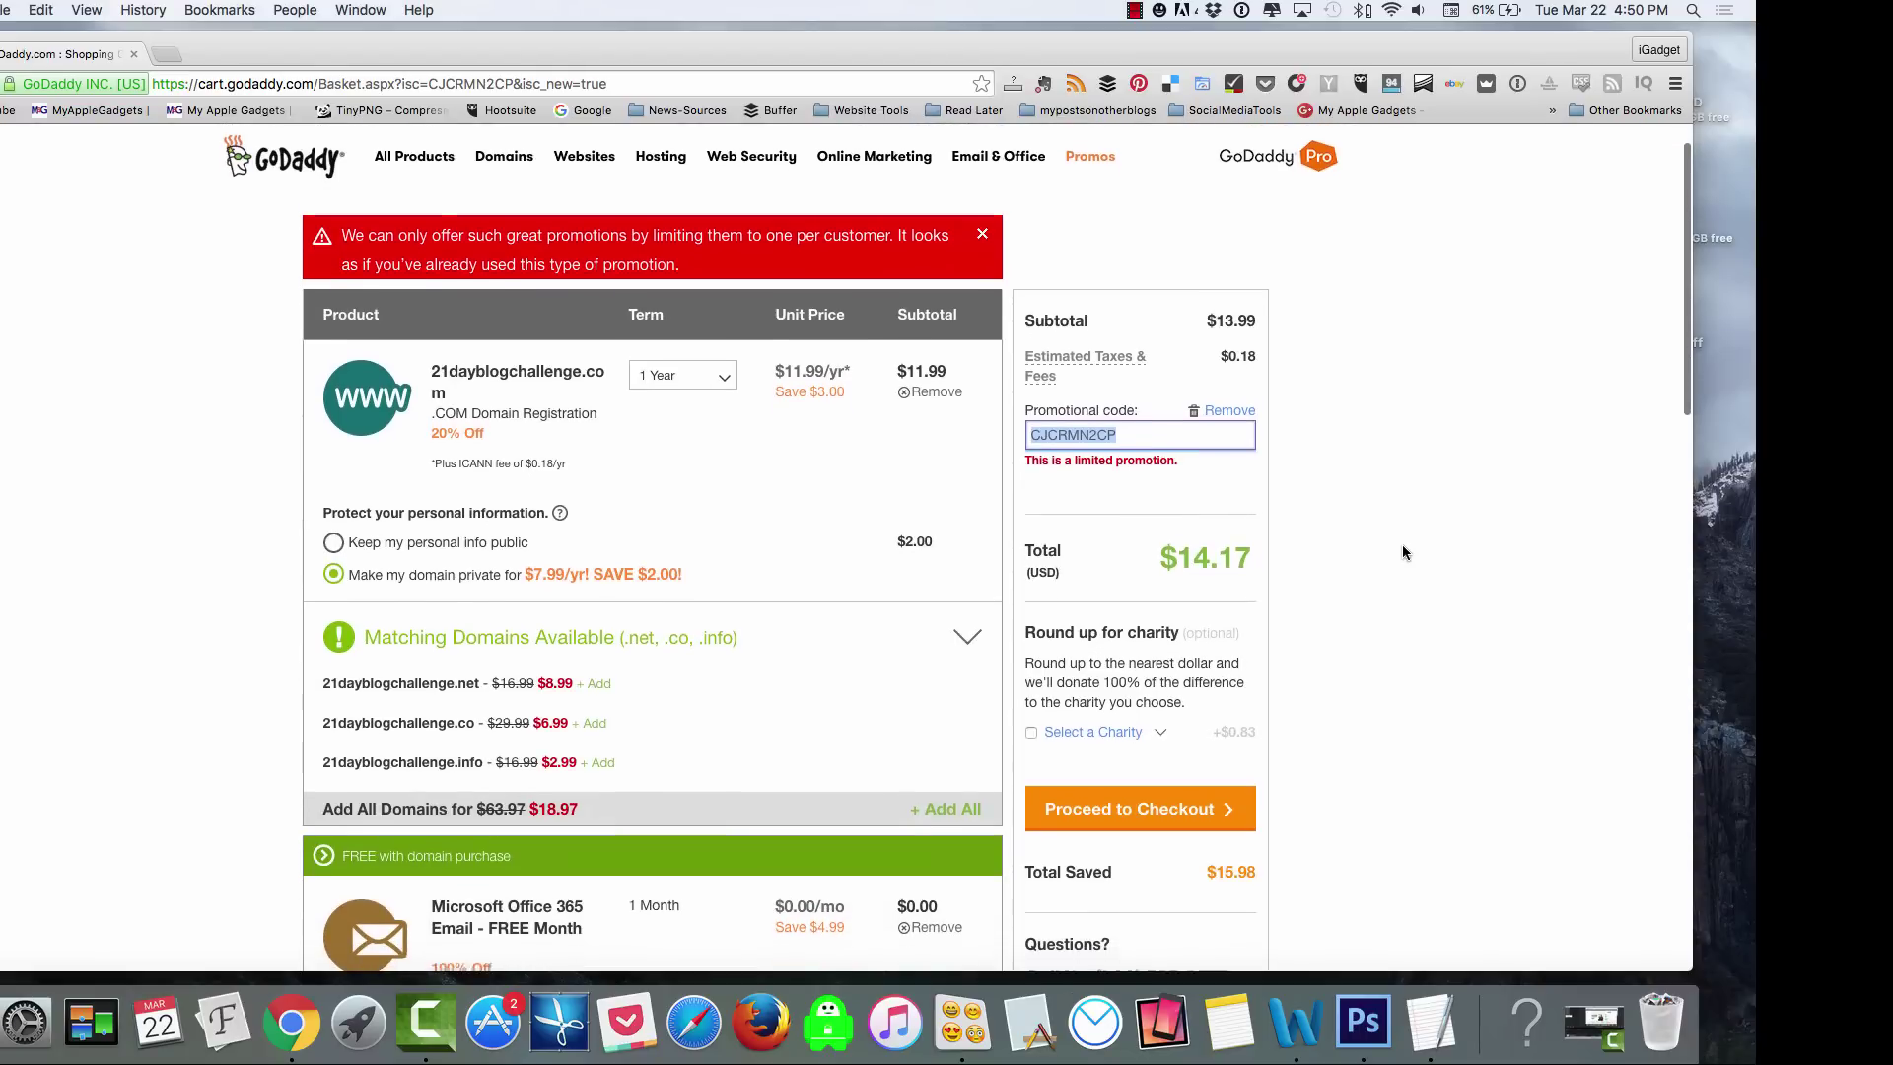
{"action": "scroll", "coordinate": [1403, 545], "scroll_direction": "down", "scroll_amount": 2}
{"action": "scroll", "coordinate": [1403, 545], "scroll_direction": "down", "scroll_amount": 3}
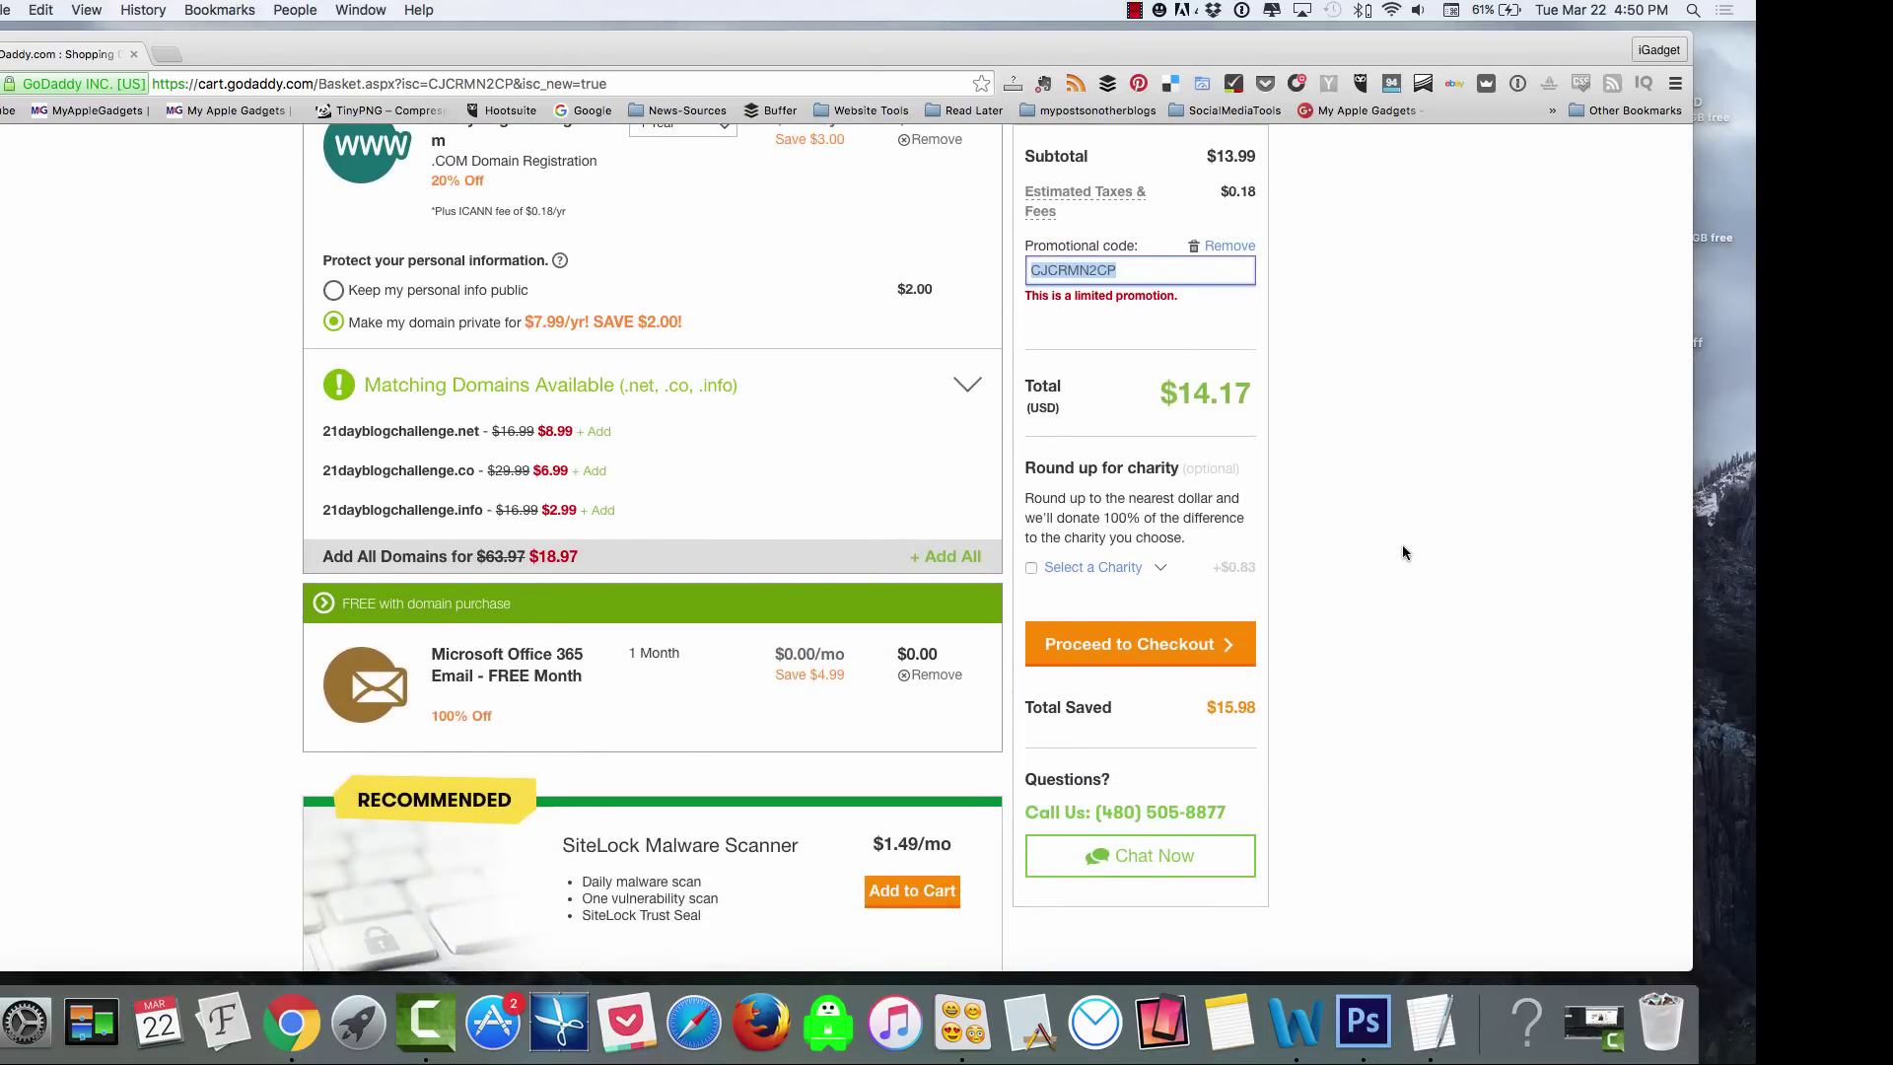
{"action": "scroll", "coordinate": [1402, 545], "scroll_direction": "up", "scroll_amount": 2}
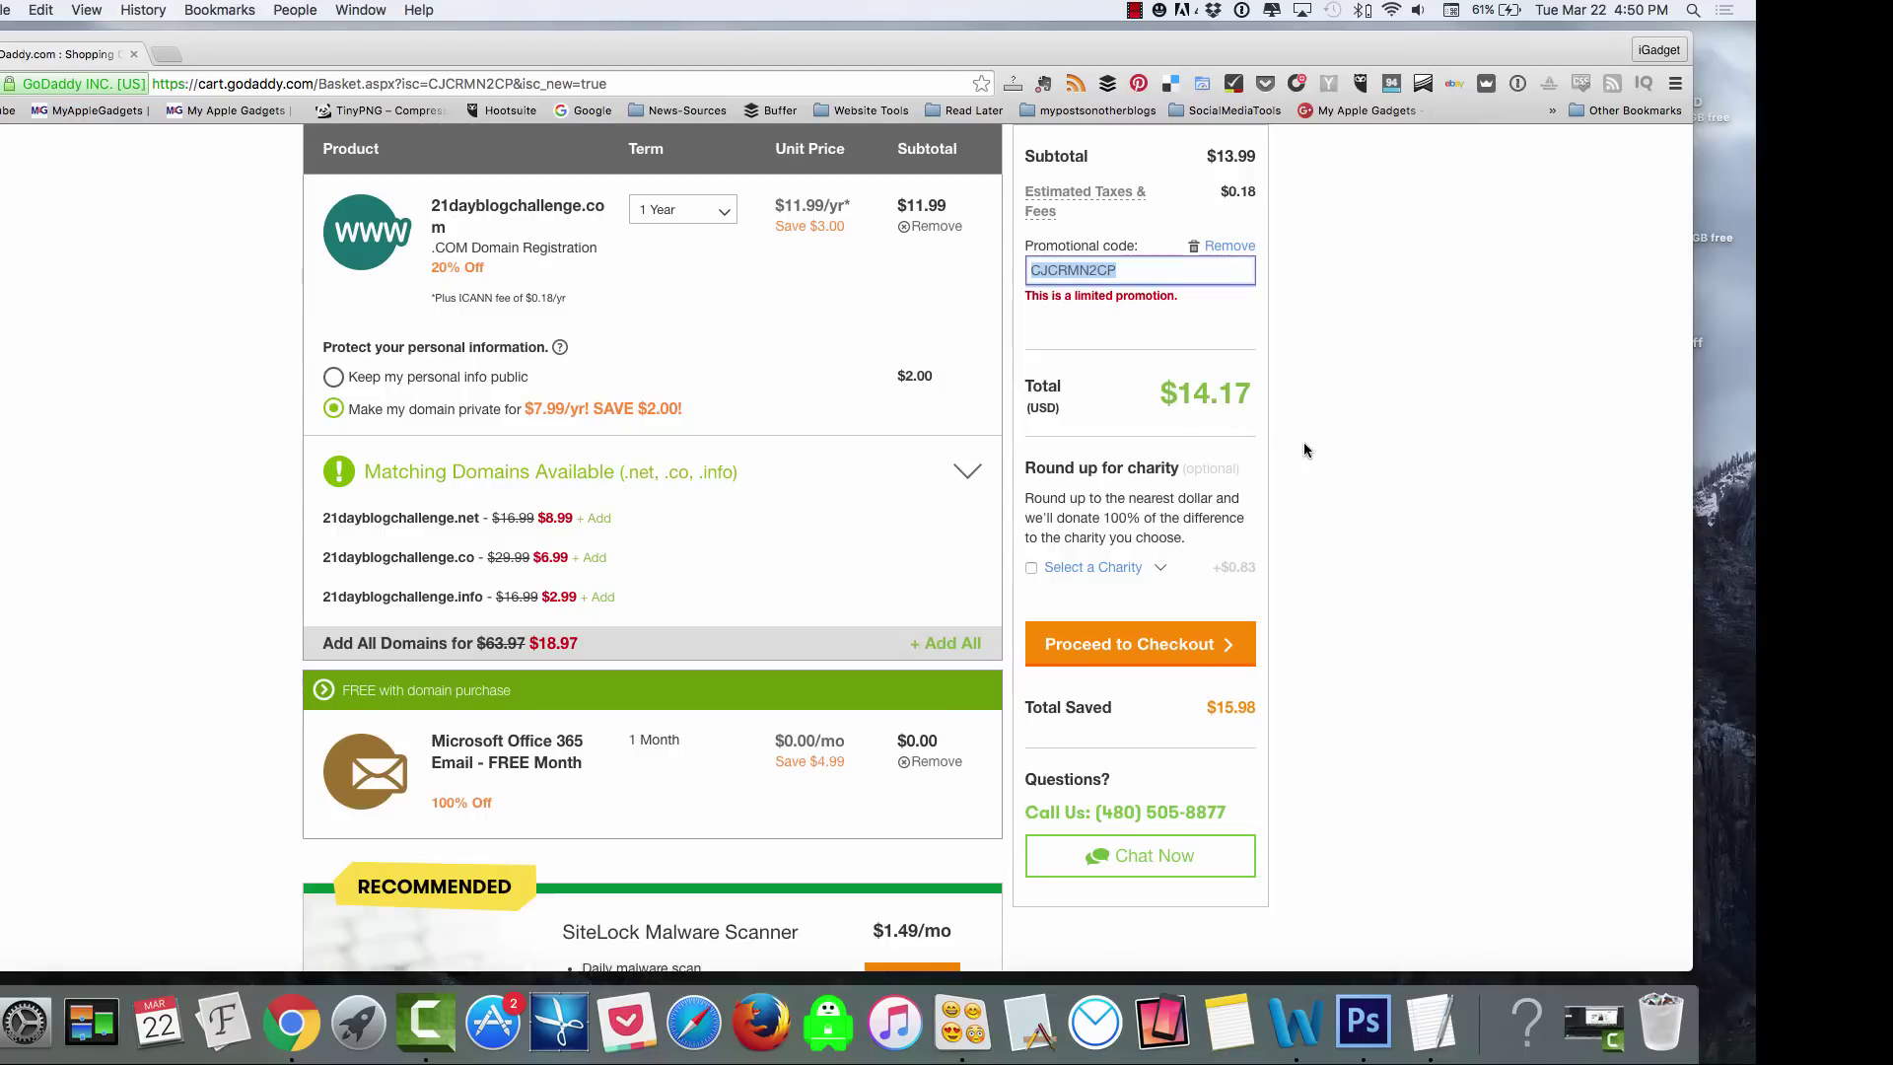
{"action": "scroll", "coordinate": [1304, 442], "scroll_direction": "down", "scroll_amount": 5}
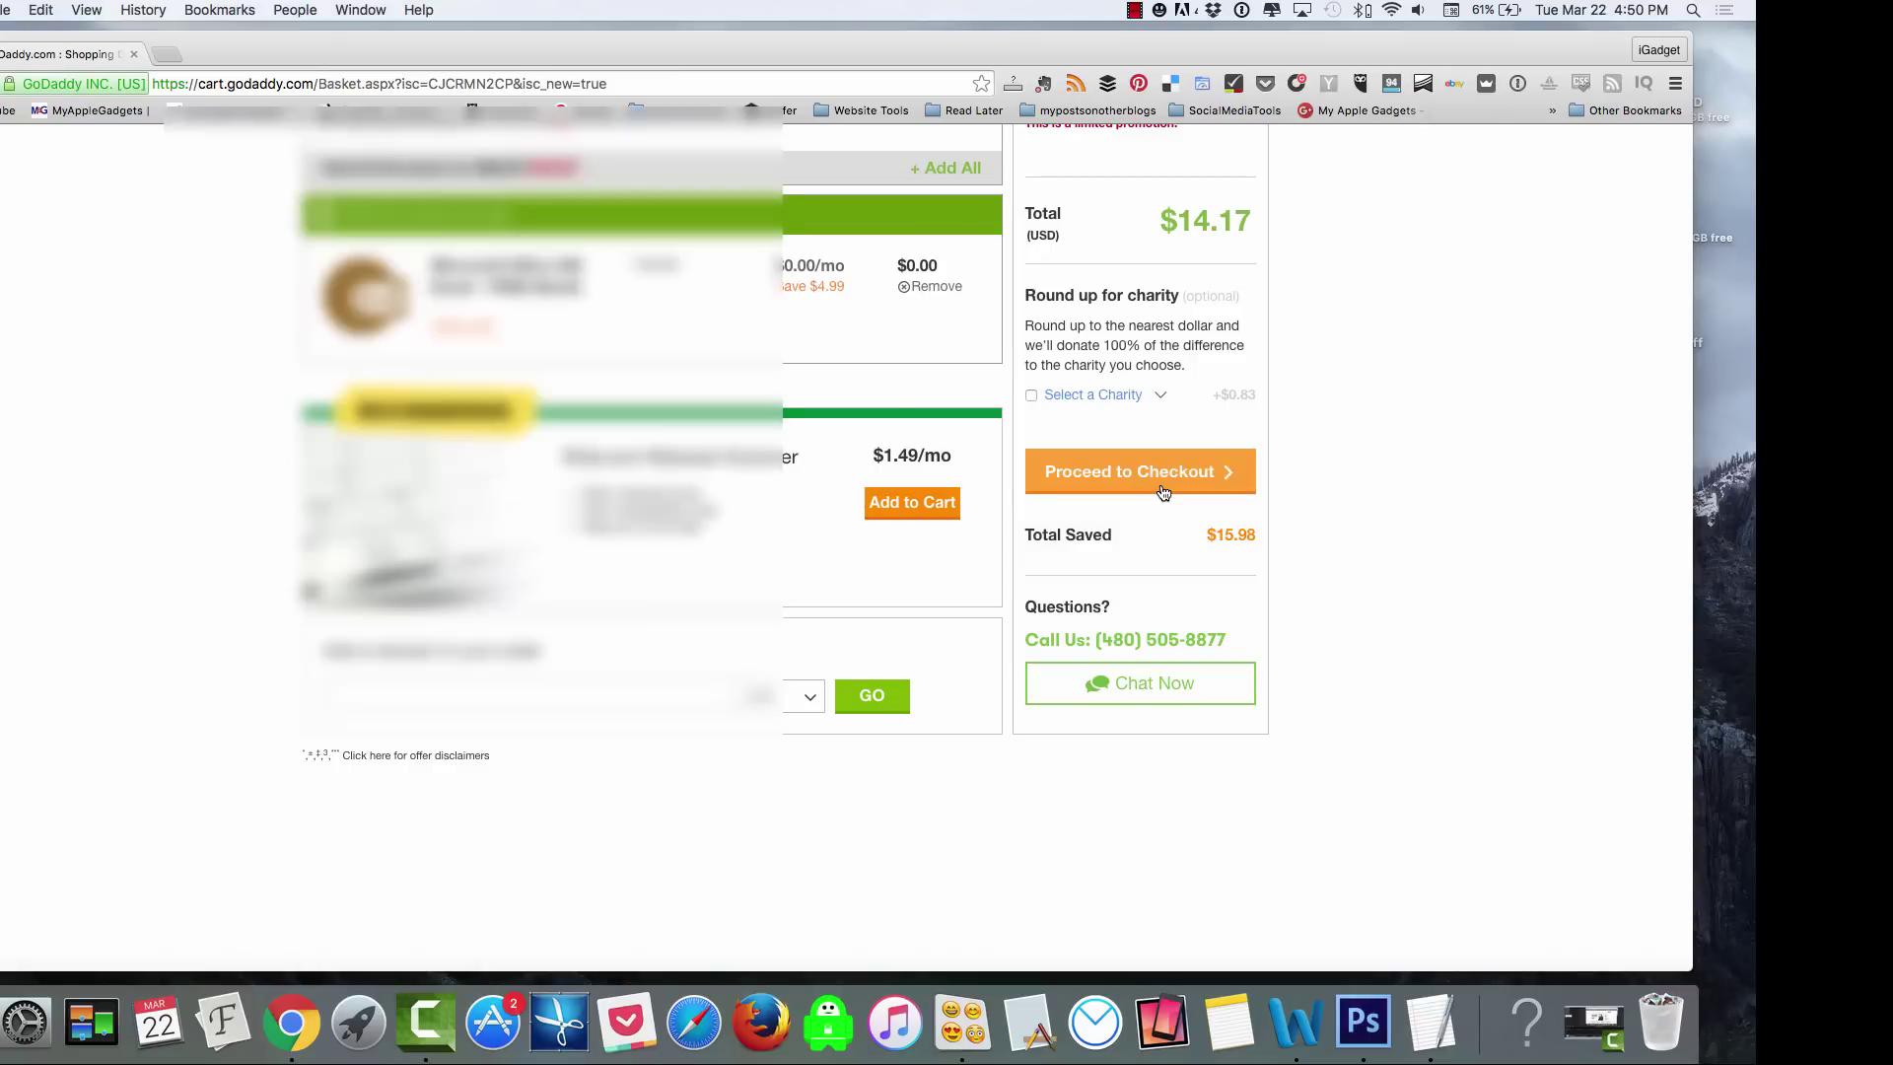
Proceed from the cart to the checkout payment page showing the $14.17 total
{"action": "left_click", "coordinate": [1165, 485]}
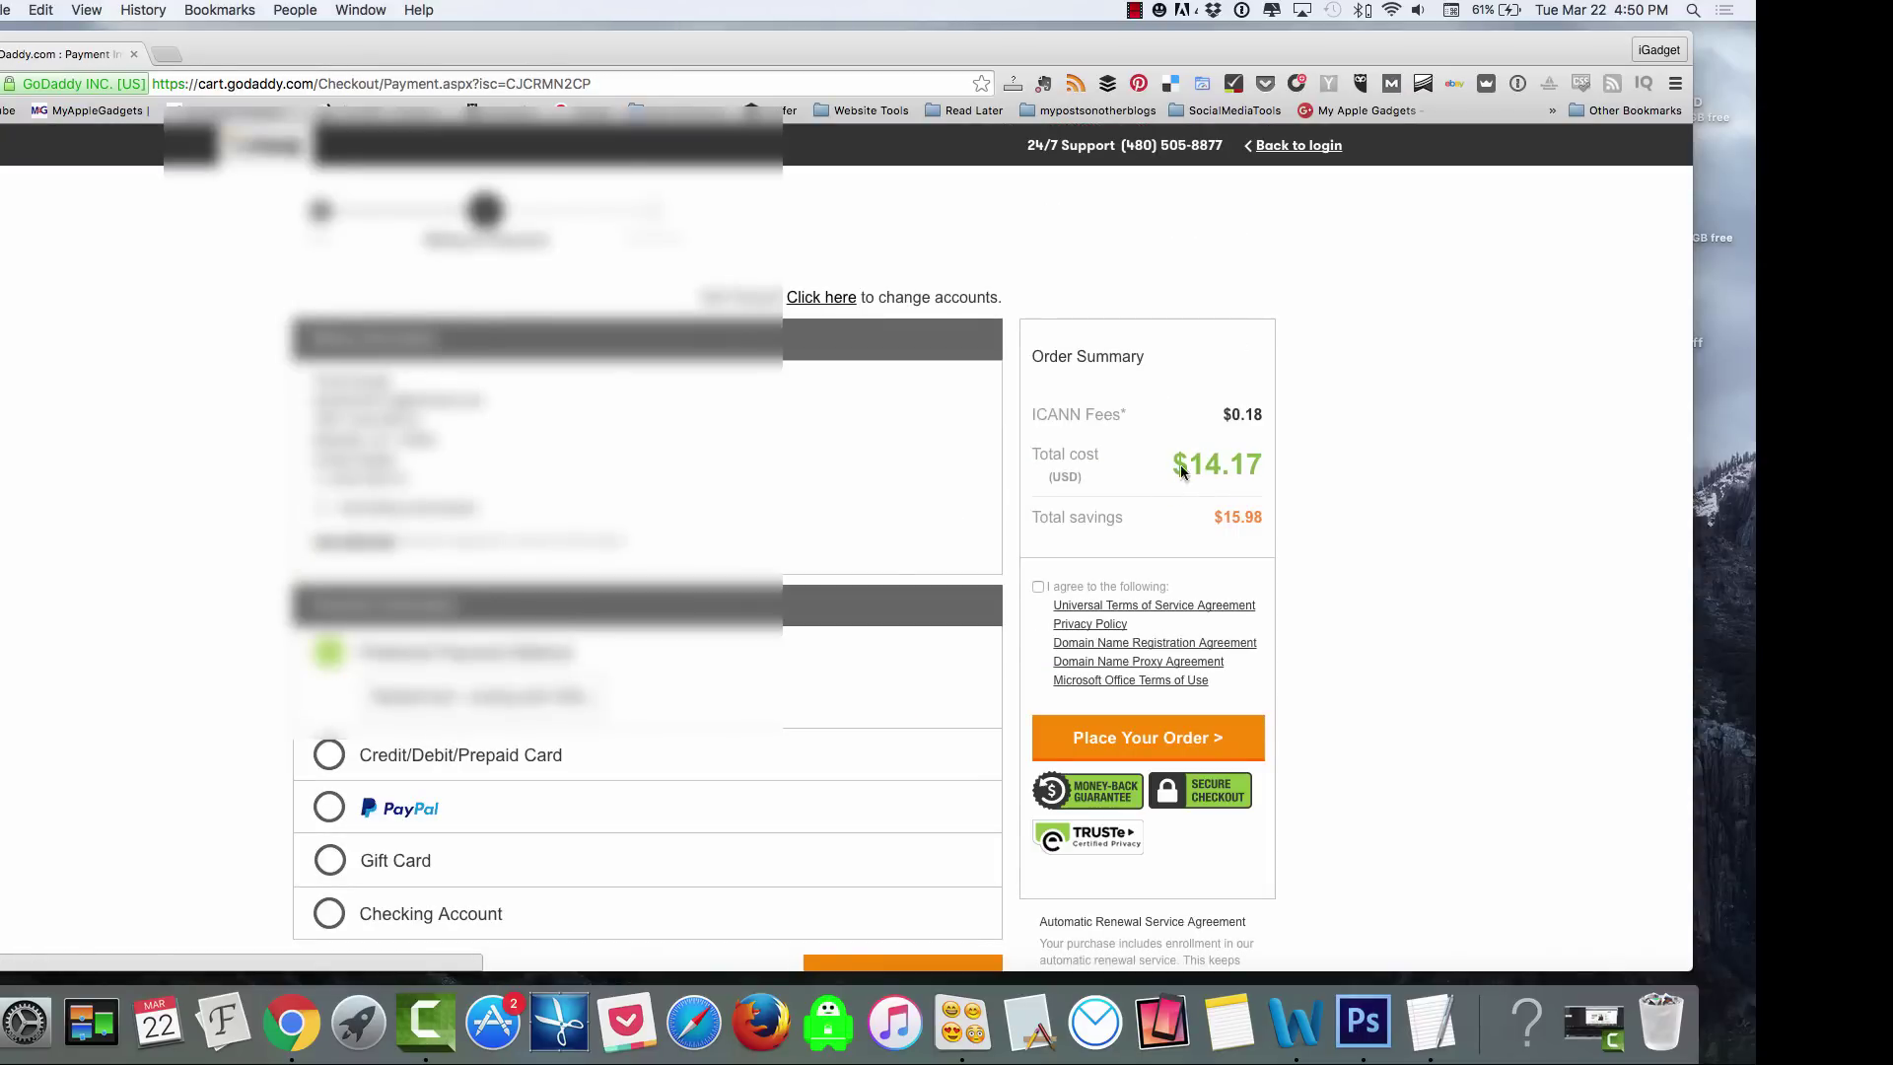
{"action": "scroll", "coordinate": [1446, 433], "scroll_direction": "down", "scroll_amount": 5}
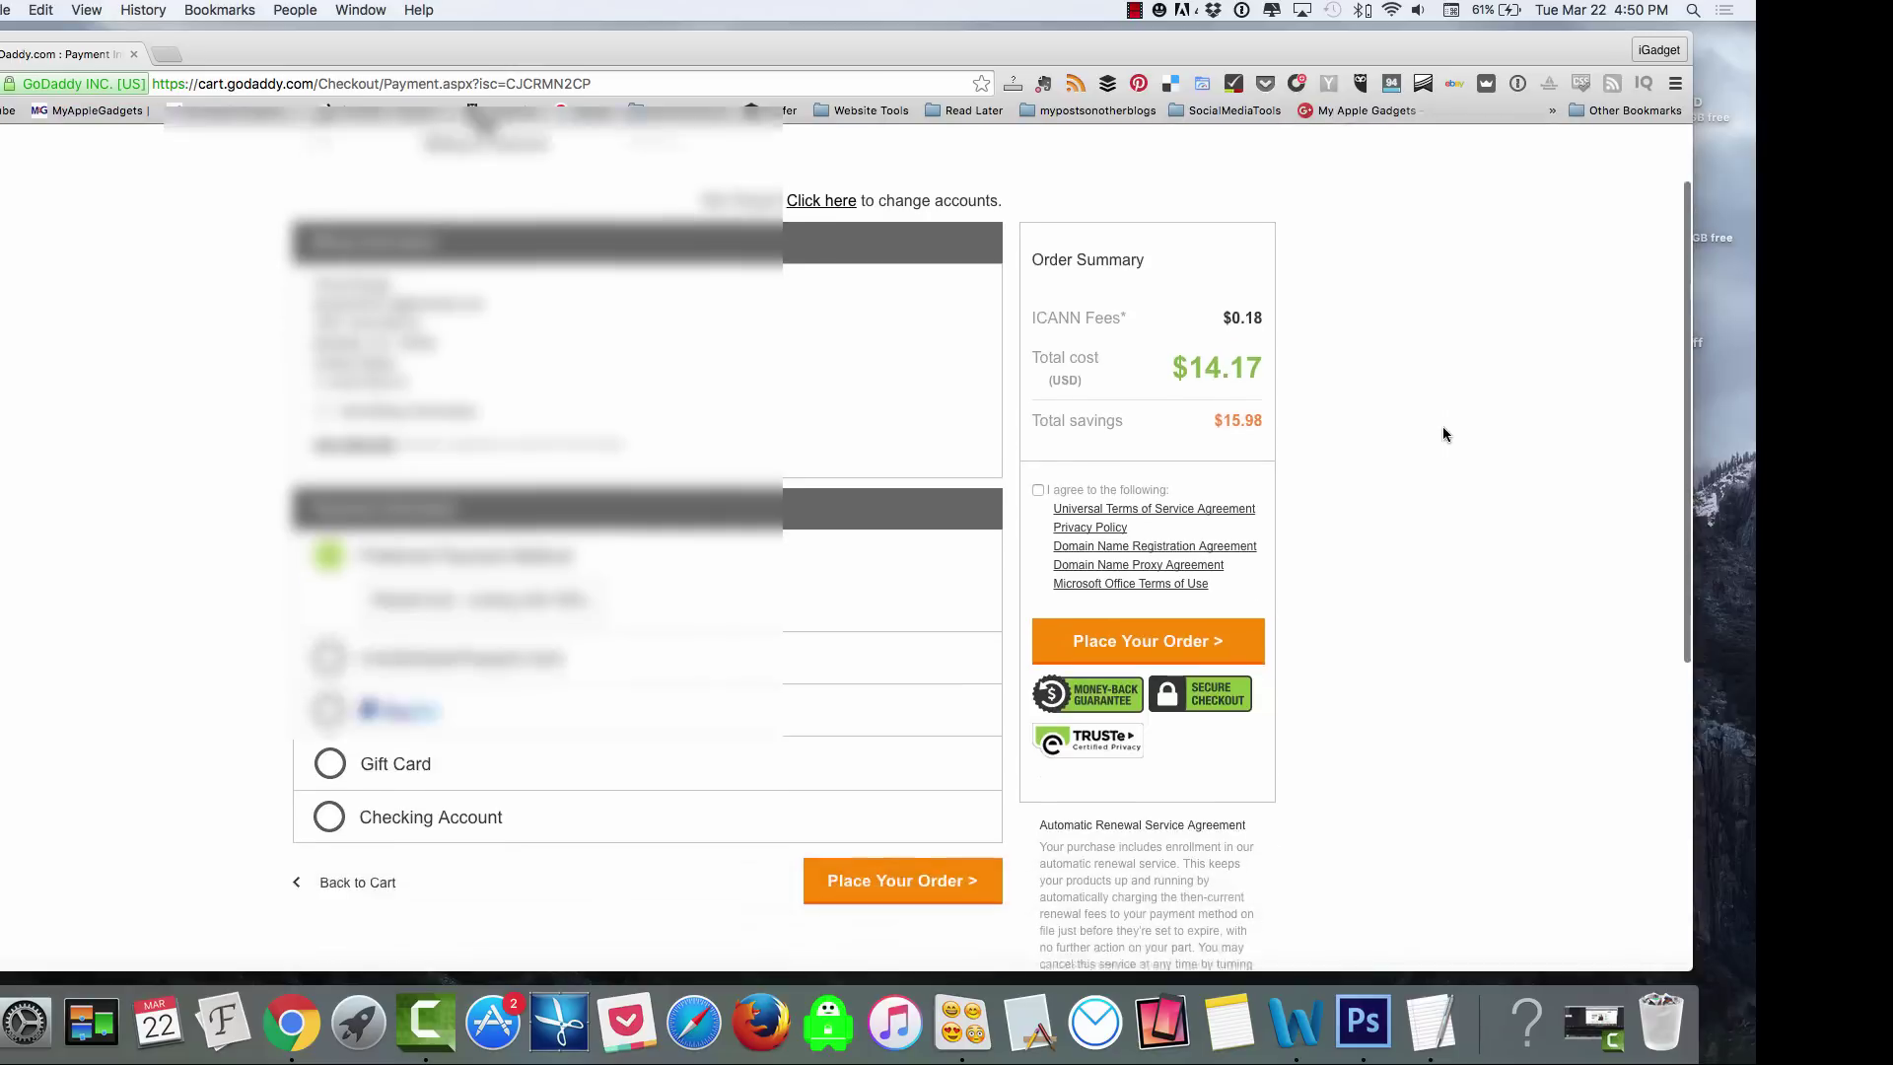
{"action": "scroll", "coordinate": [1446, 434], "scroll_direction": "down", "scroll_amount": 5}
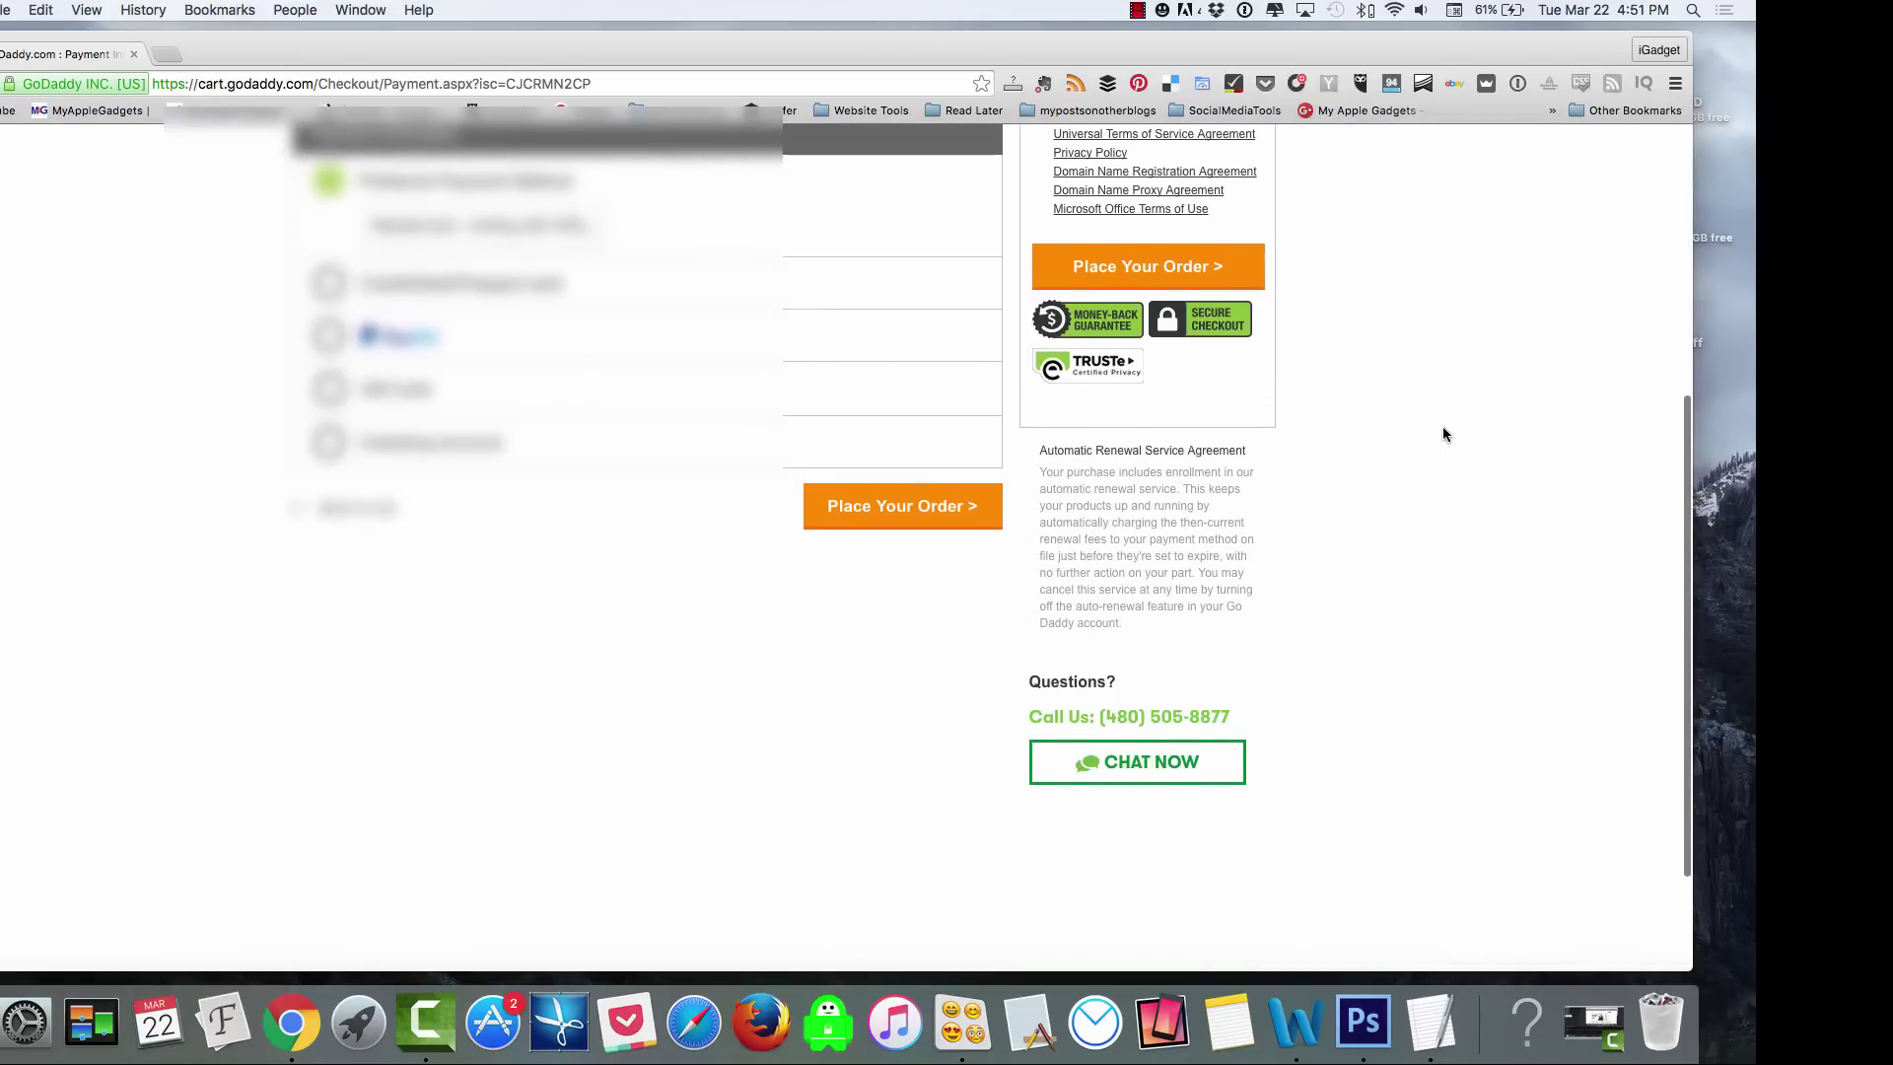
{"action": "scroll", "coordinate": [1446, 434], "scroll_direction": "up", "scroll_amount": 5}
{"action": "scroll", "coordinate": [1445, 434], "scroll_direction": "up", "scroll_amount": 5}
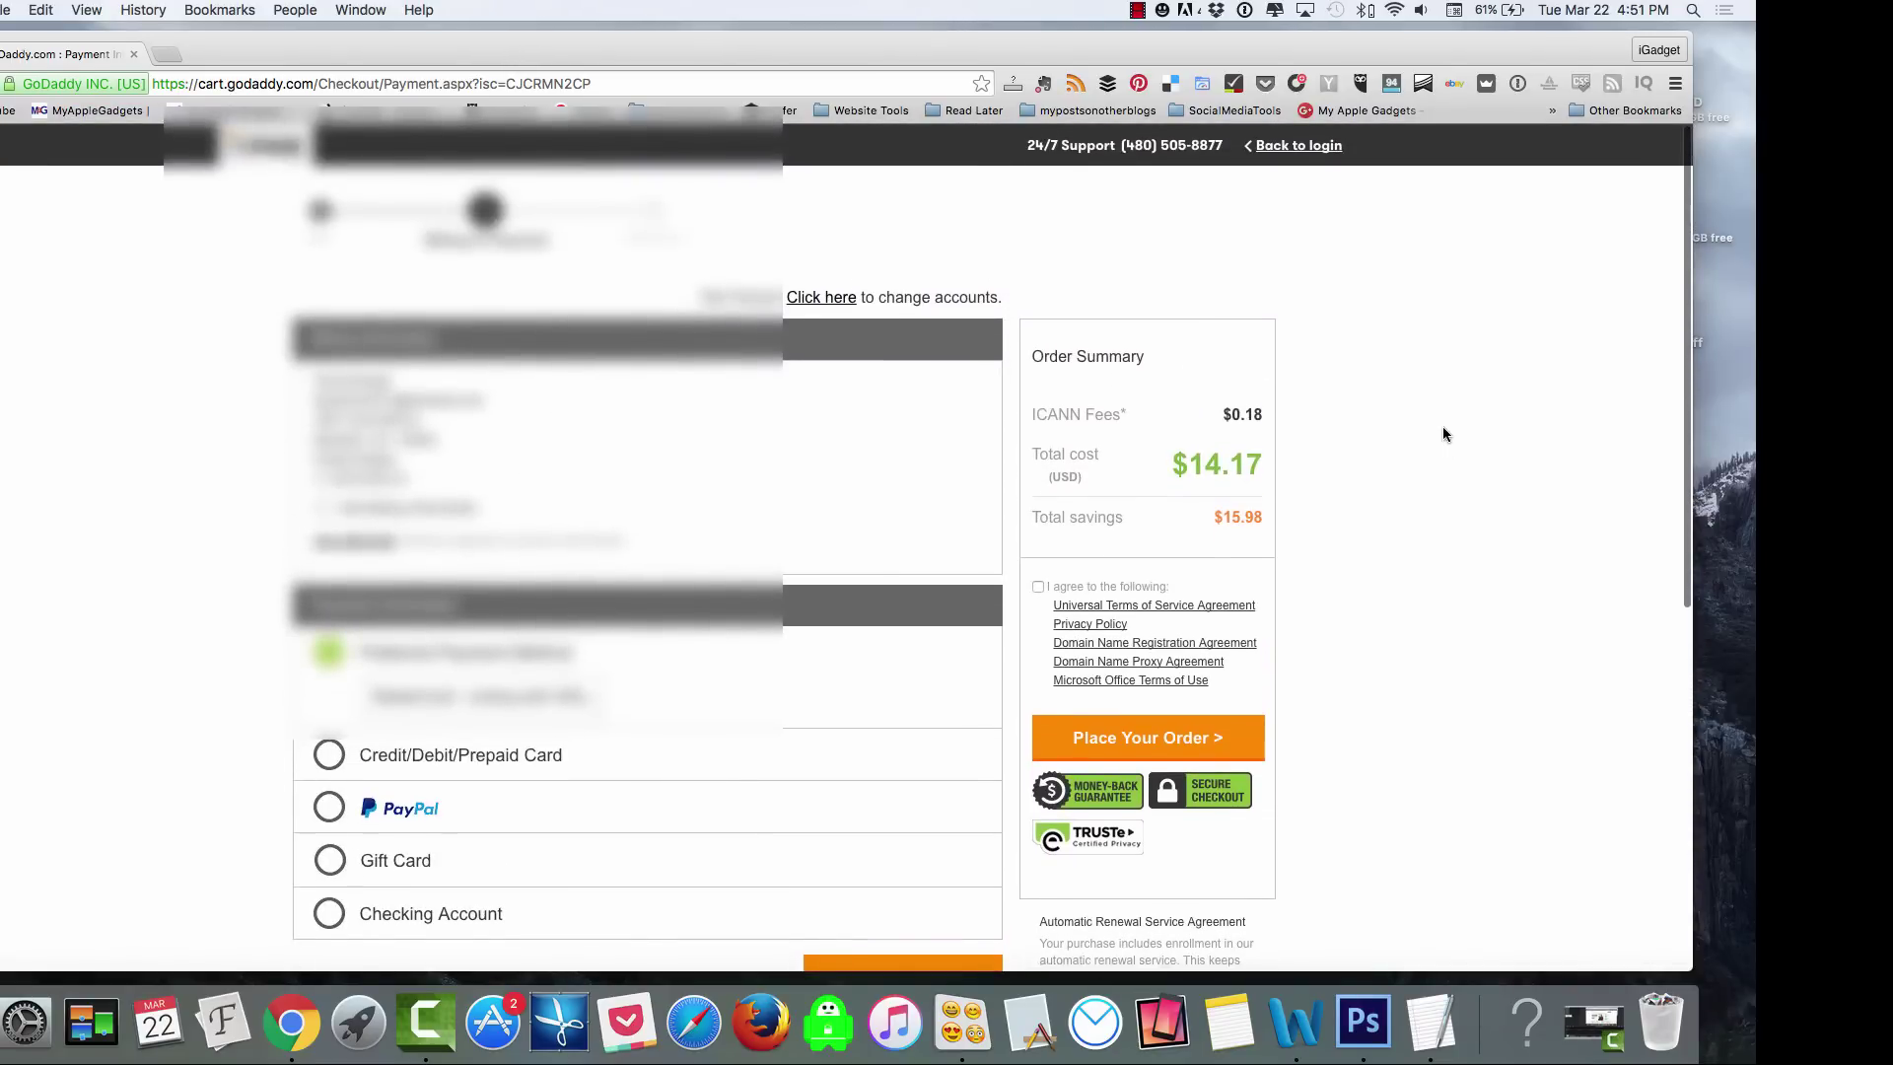
{"action": "scroll", "coordinate": [1445, 434], "scroll_direction": "down", "scroll_amount": 5}
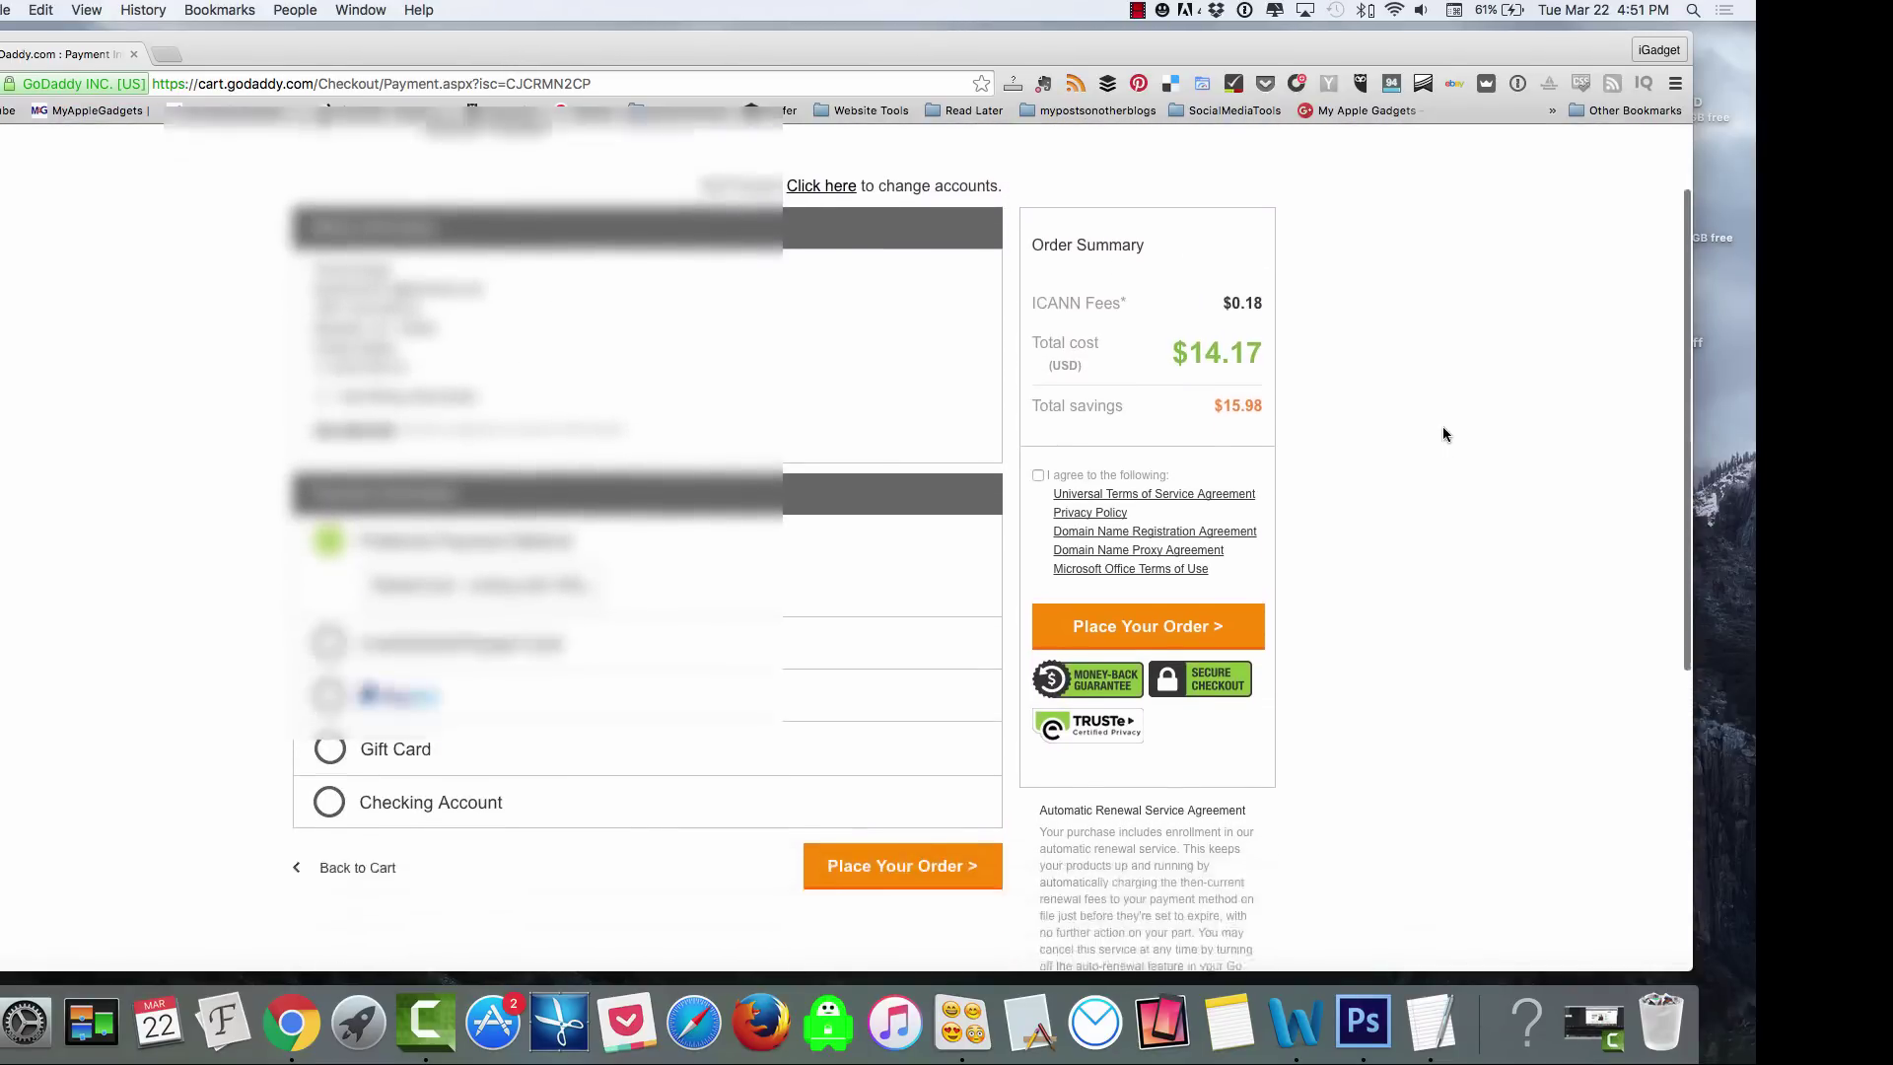
{"action": "scroll", "coordinate": [1446, 434], "scroll_direction": "down", "scroll_amount": 3}
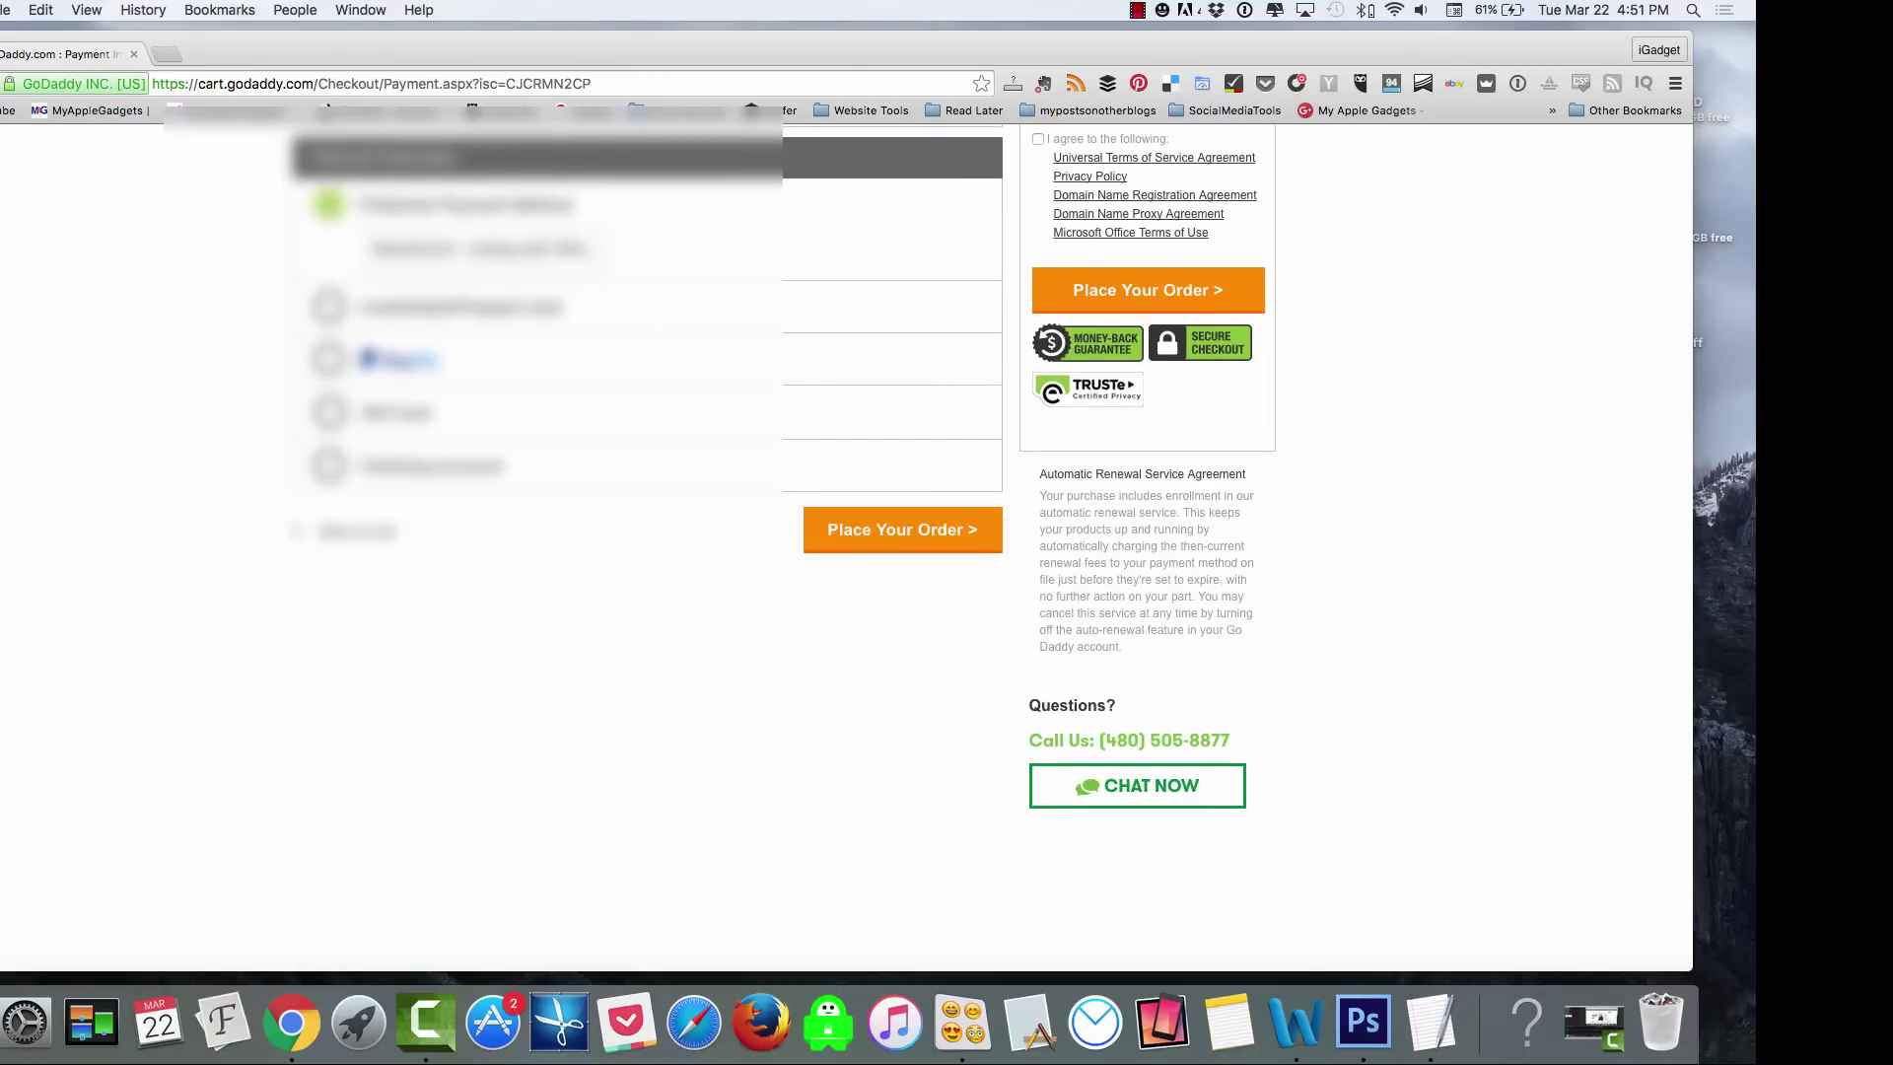
Go back to the cart listing 21dayblogchallenge.com with the $14.17 total
{"action": "key", "text": "super+Left"}
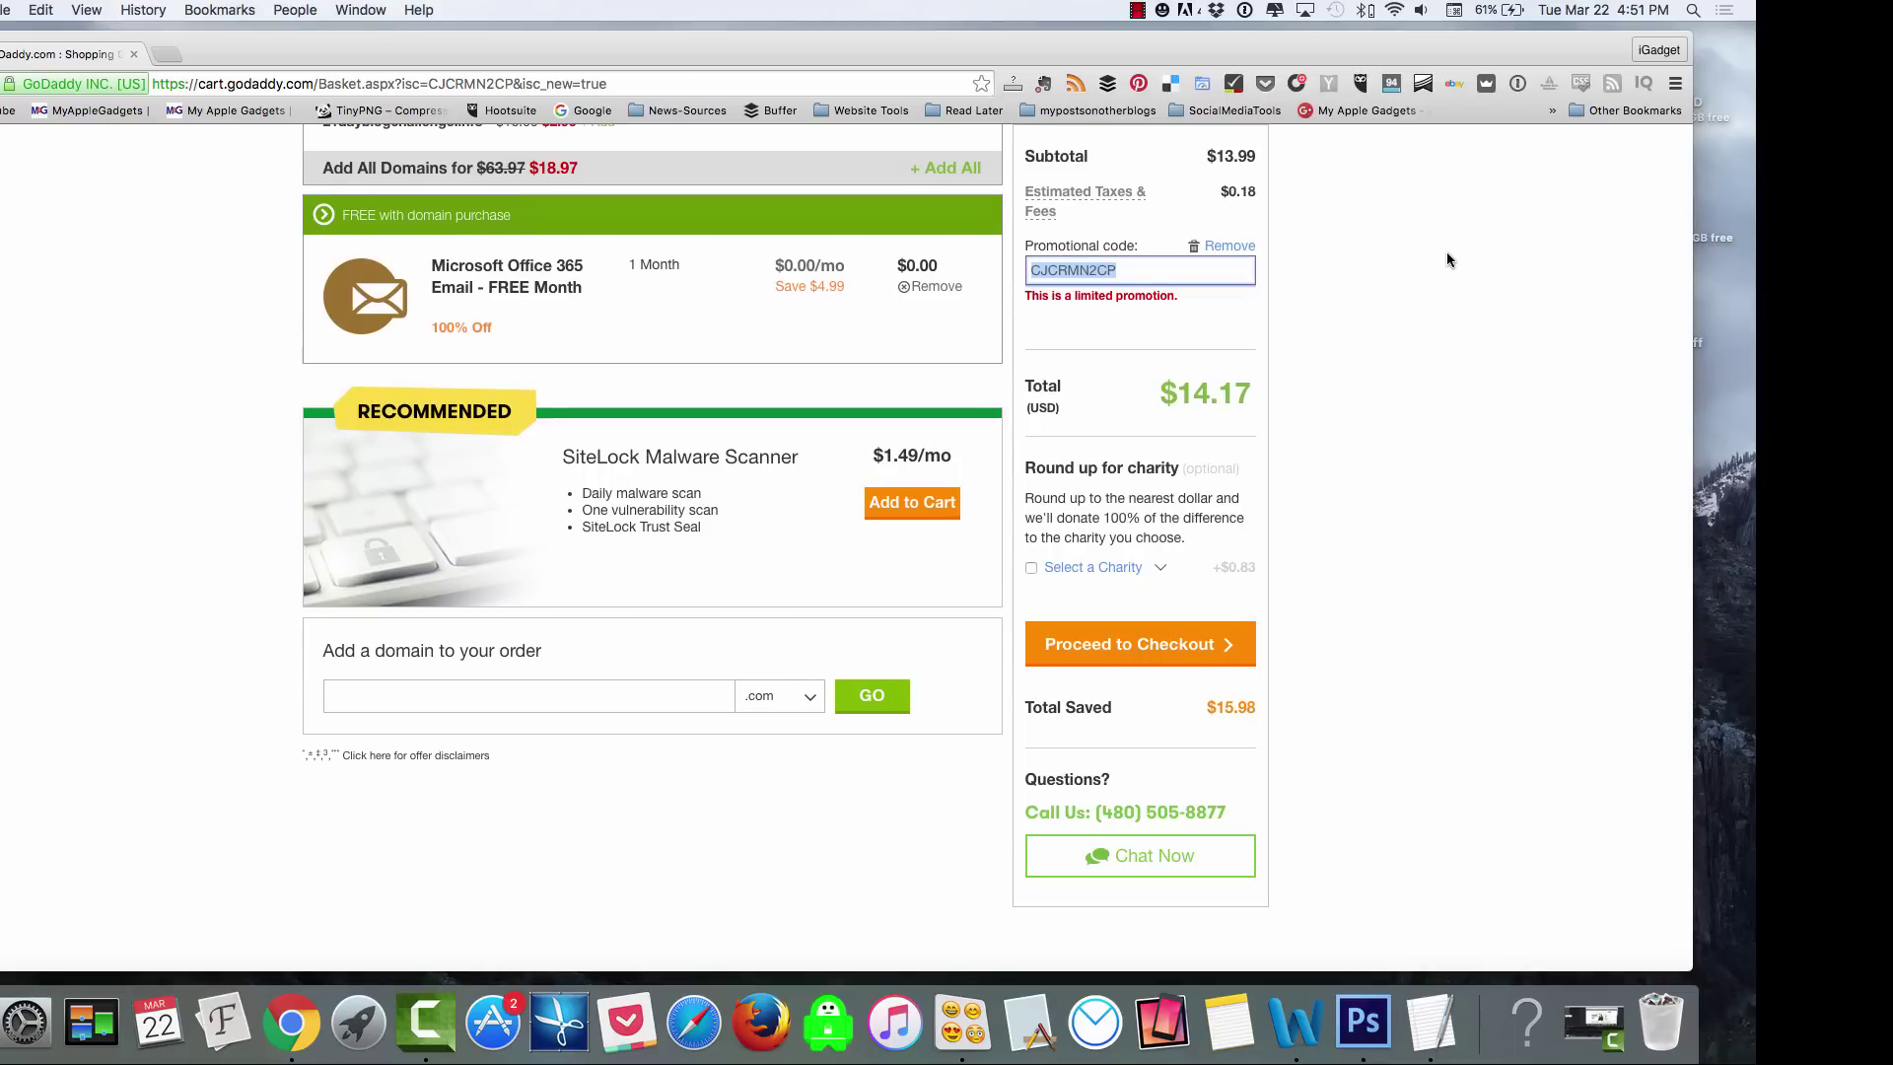
{"action": "scroll", "coordinate": [1448, 252], "scroll_direction": "up", "scroll_amount": 8}
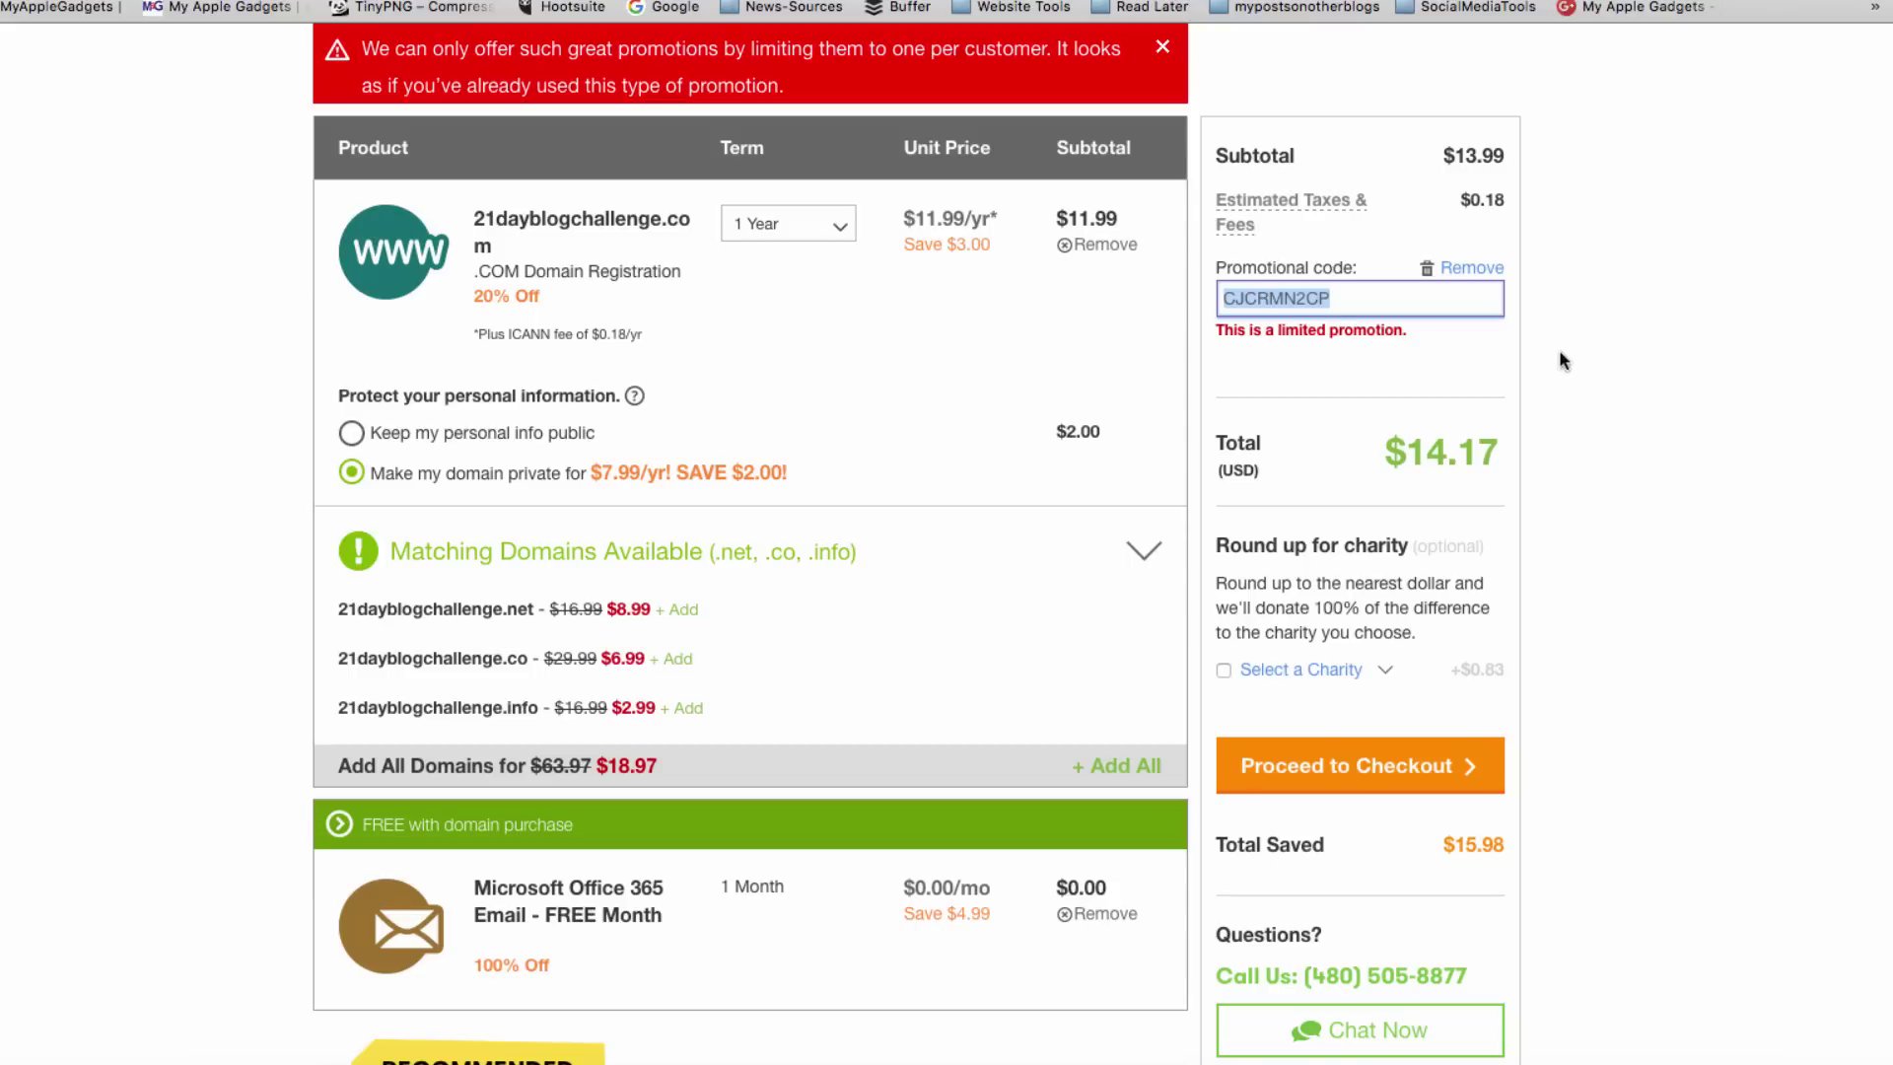
{"action": "scroll", "coordinate": [1680, 587], "scroll_direction": "down", "scroll_amount": 2}
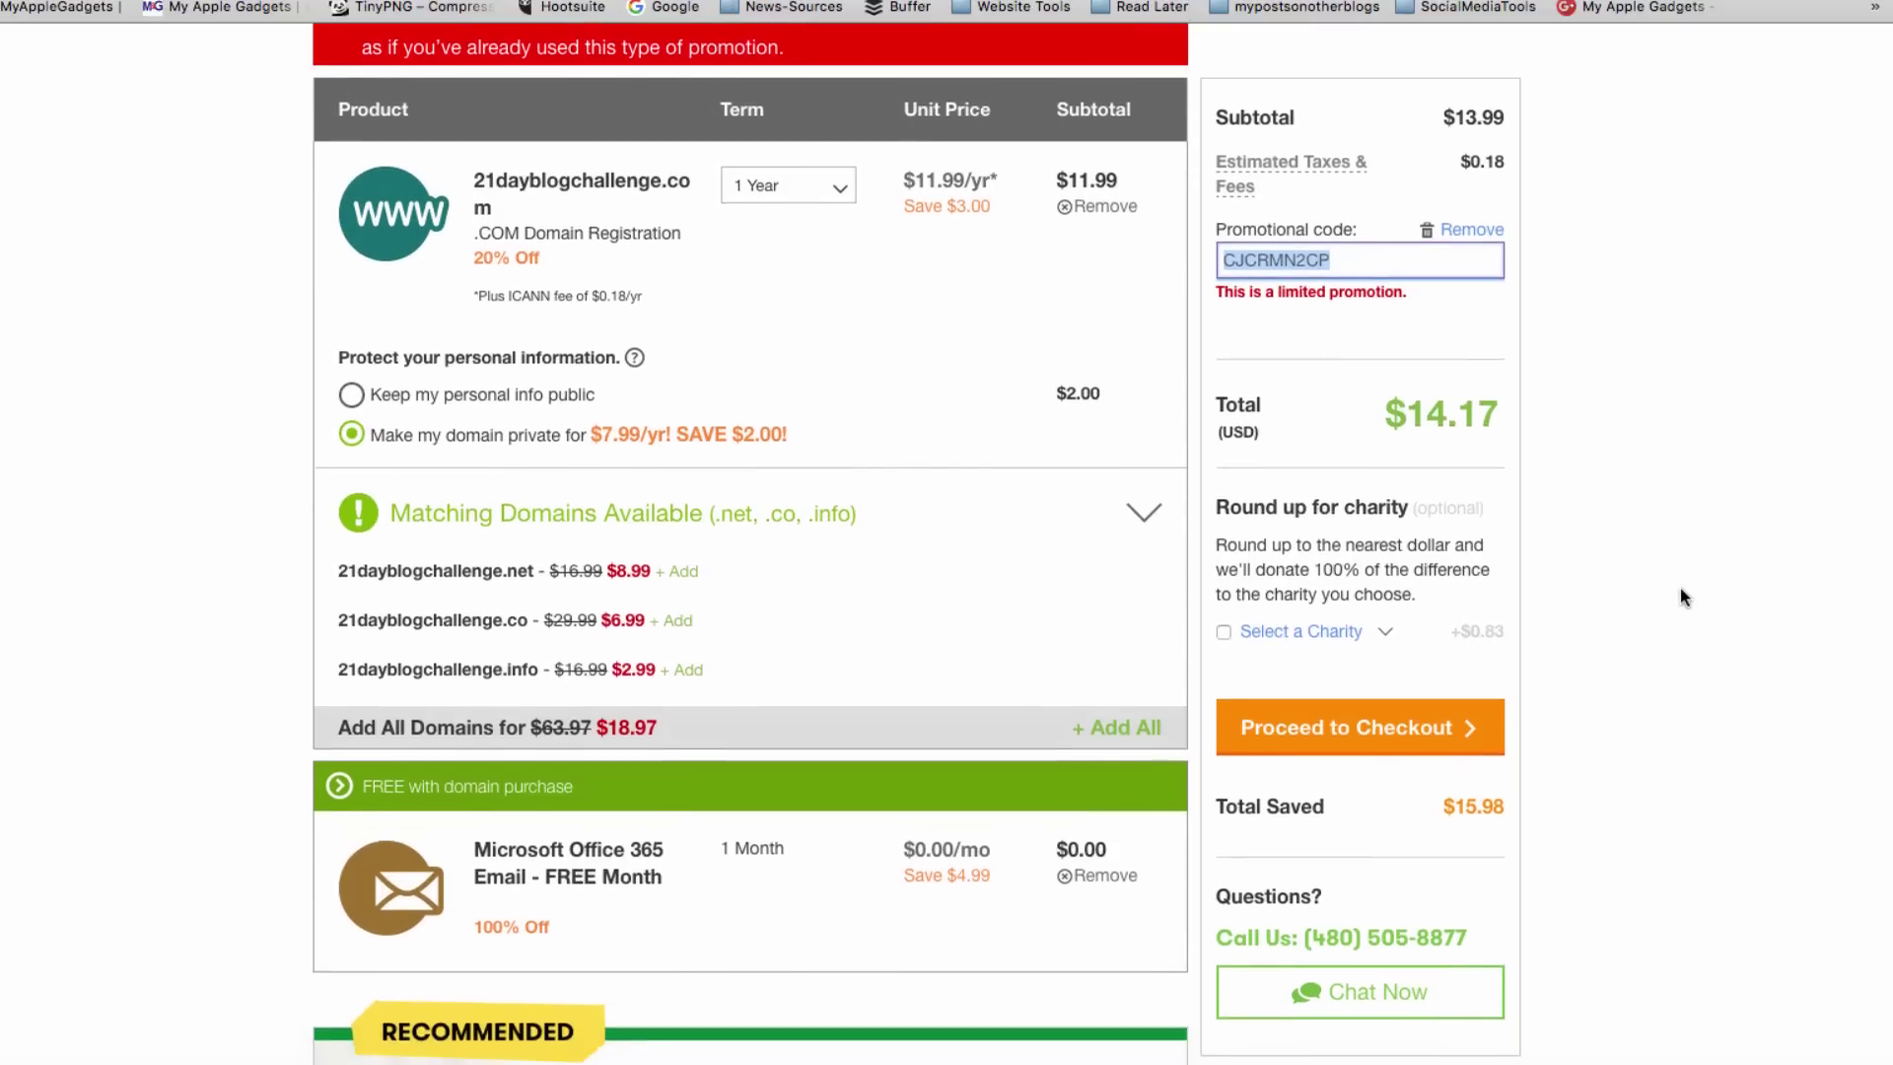
{"action": "scroll", "coordinate": [1681, 587], "scroll_direction": "up", "scroll_amount": 1}
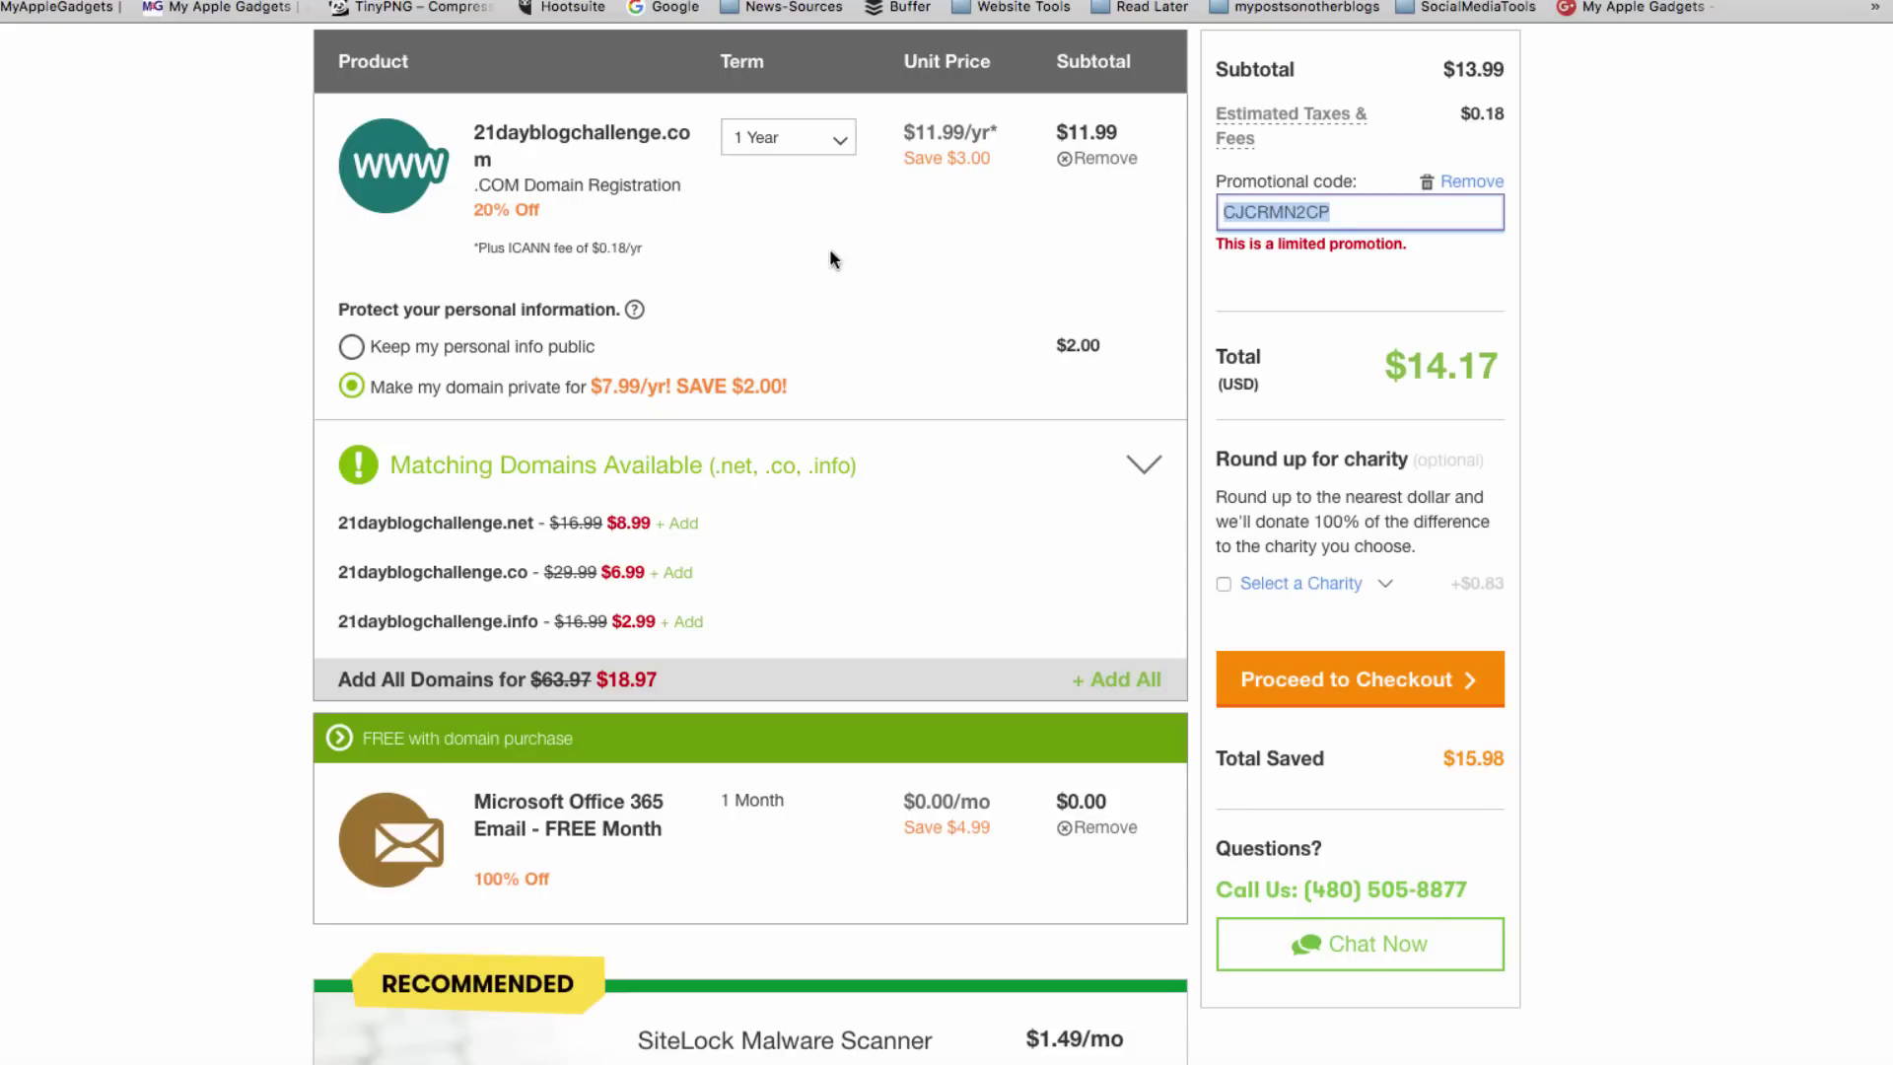
{"action": "scroll", "coordinate": [1644, 264], "scroll_direction": "down", "scroll_amount": 3}
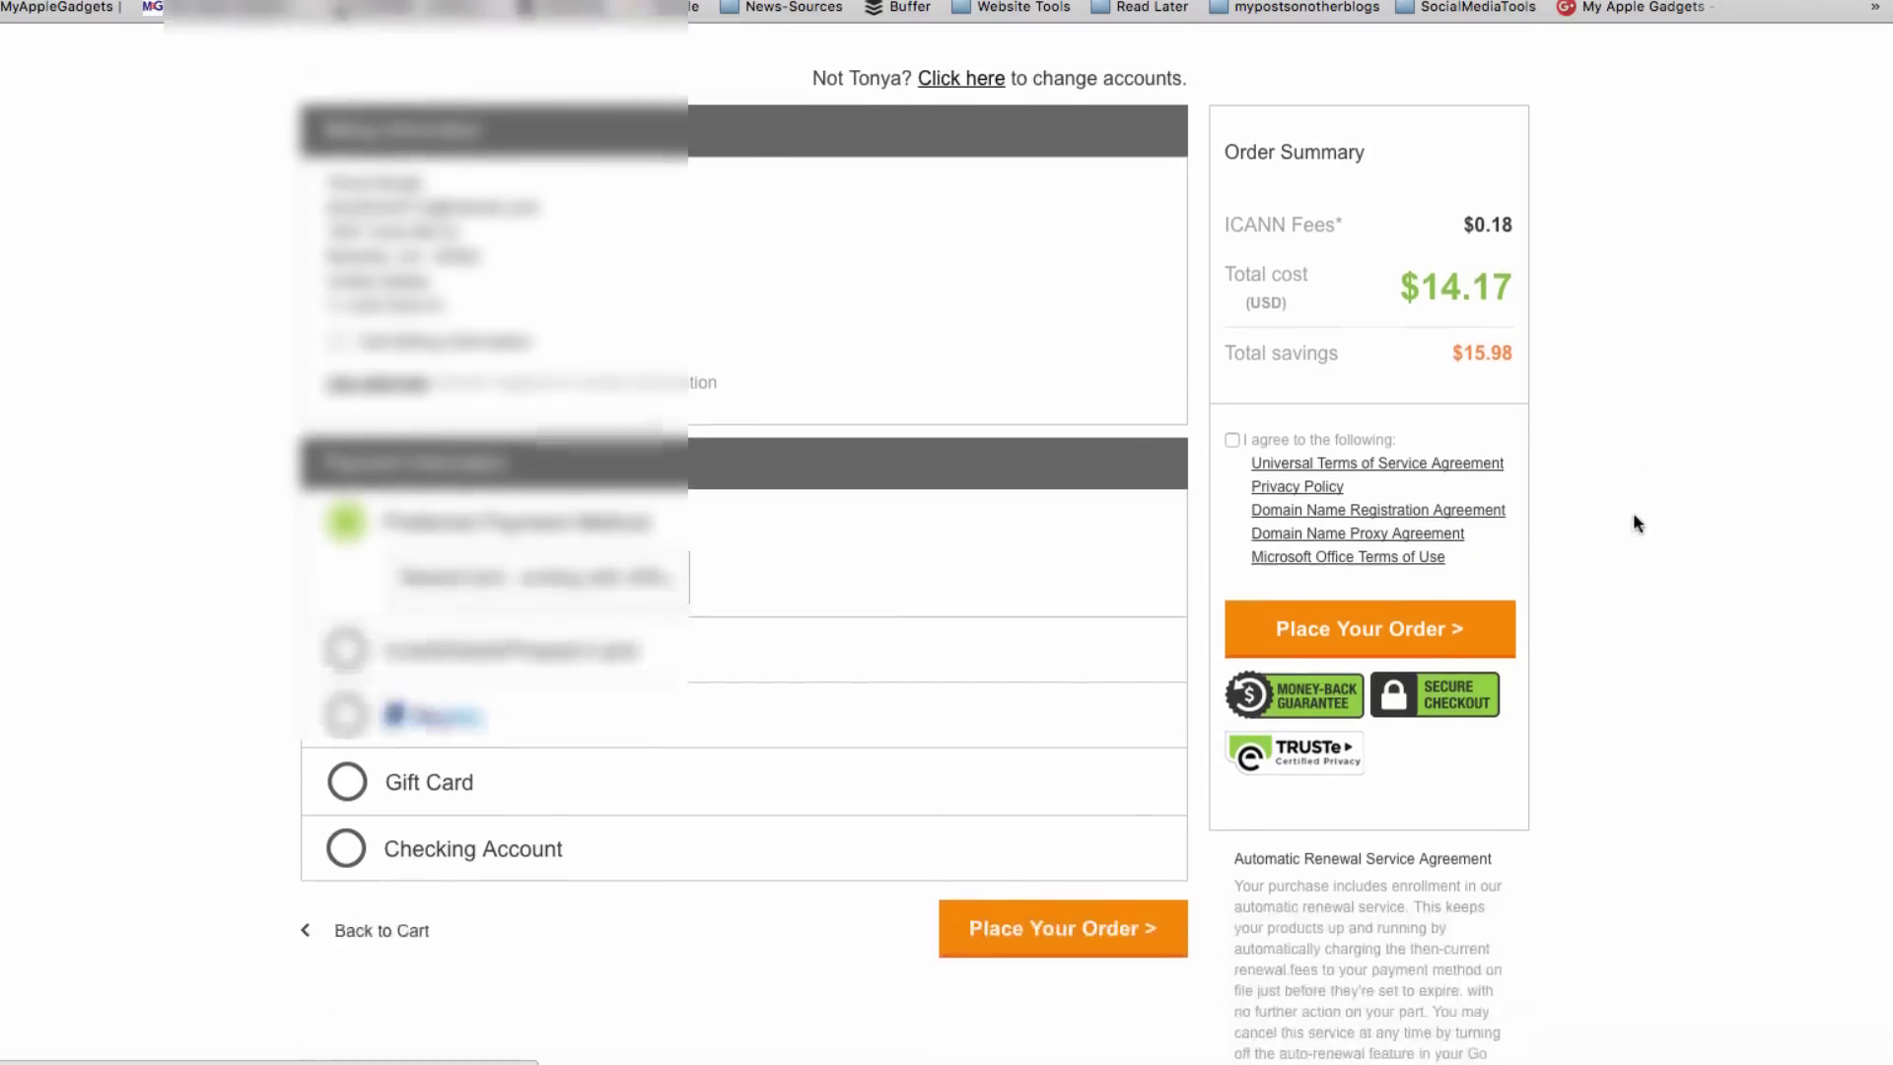
{"action": "scroll", "coordinate": [1633, 511], "scroll_direction": "down", "scroll_amount": 3}
{"action": "scroll", "coordinate": [1633, 513], "scroll_direction": "down", "scroll_amount": 1}
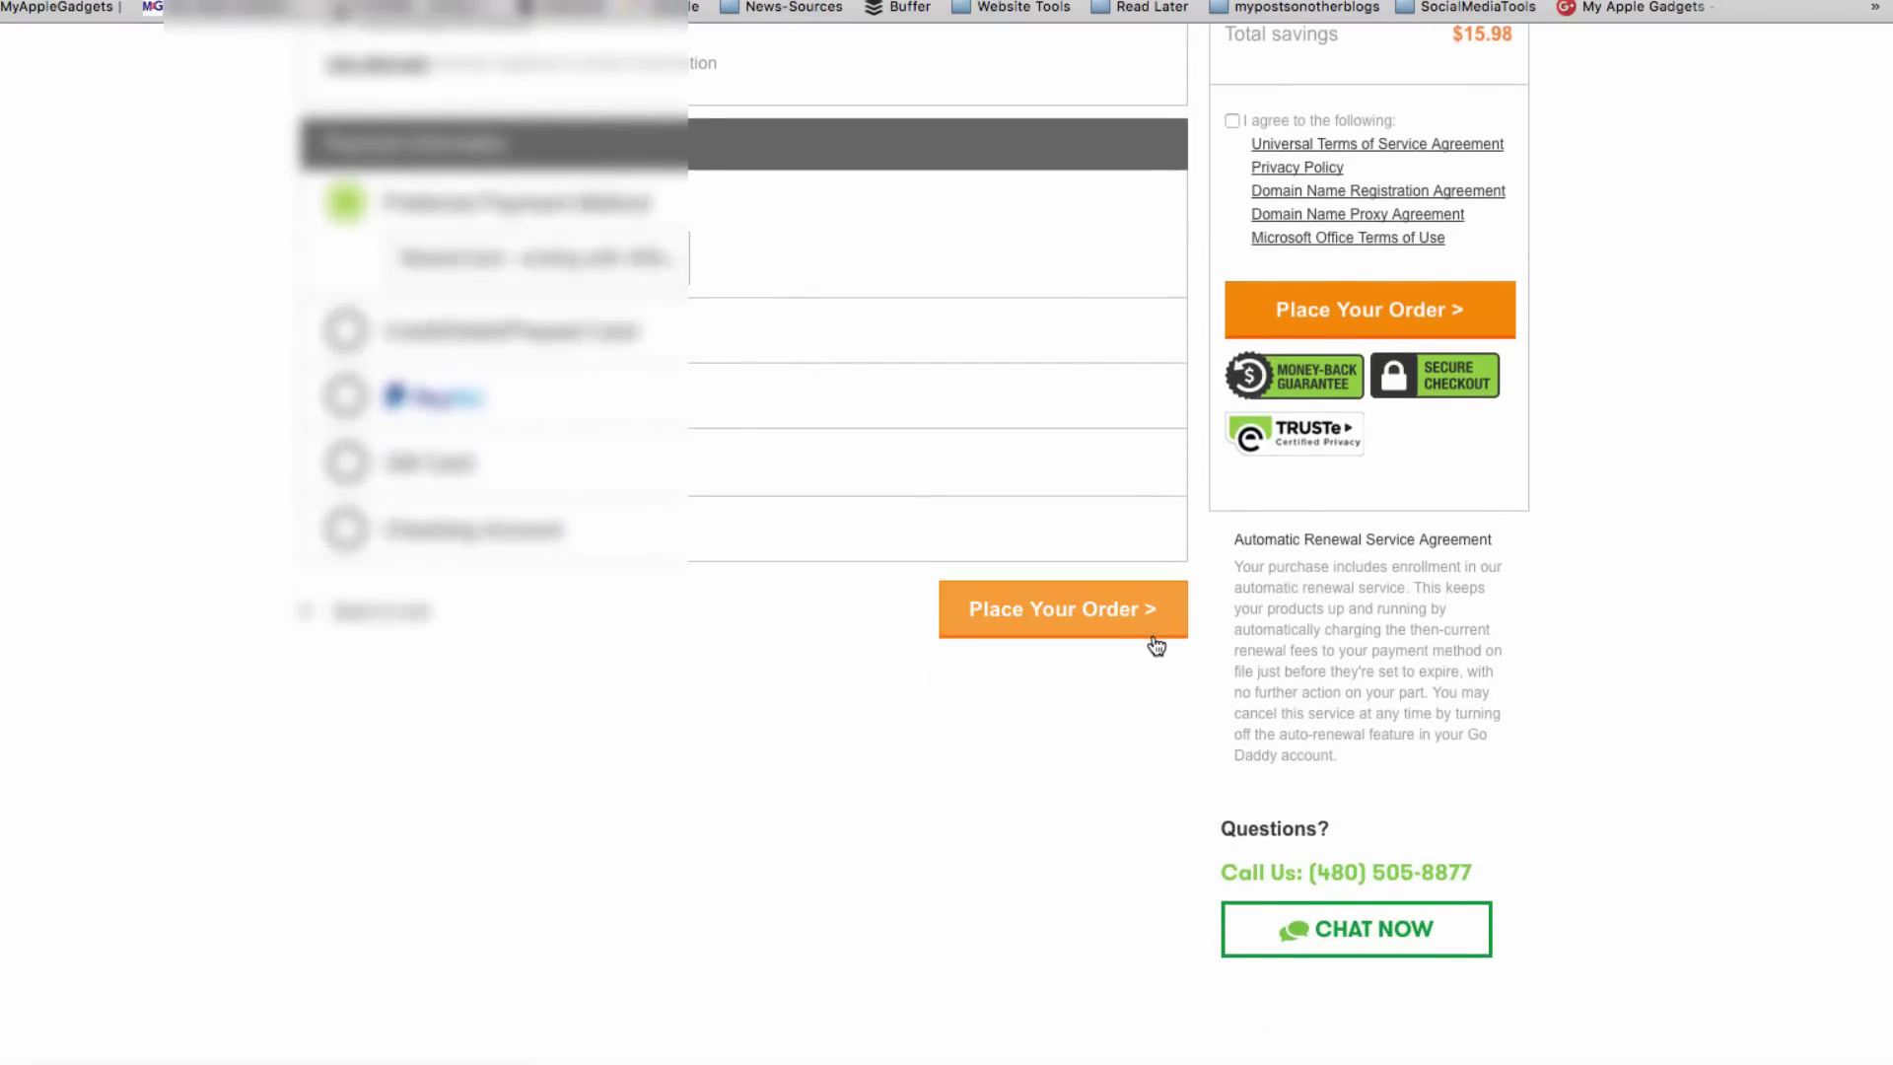
Accept the terms of service and place the $14.17 order
{"action": "left_click", "coordinate": [1101, 636]}
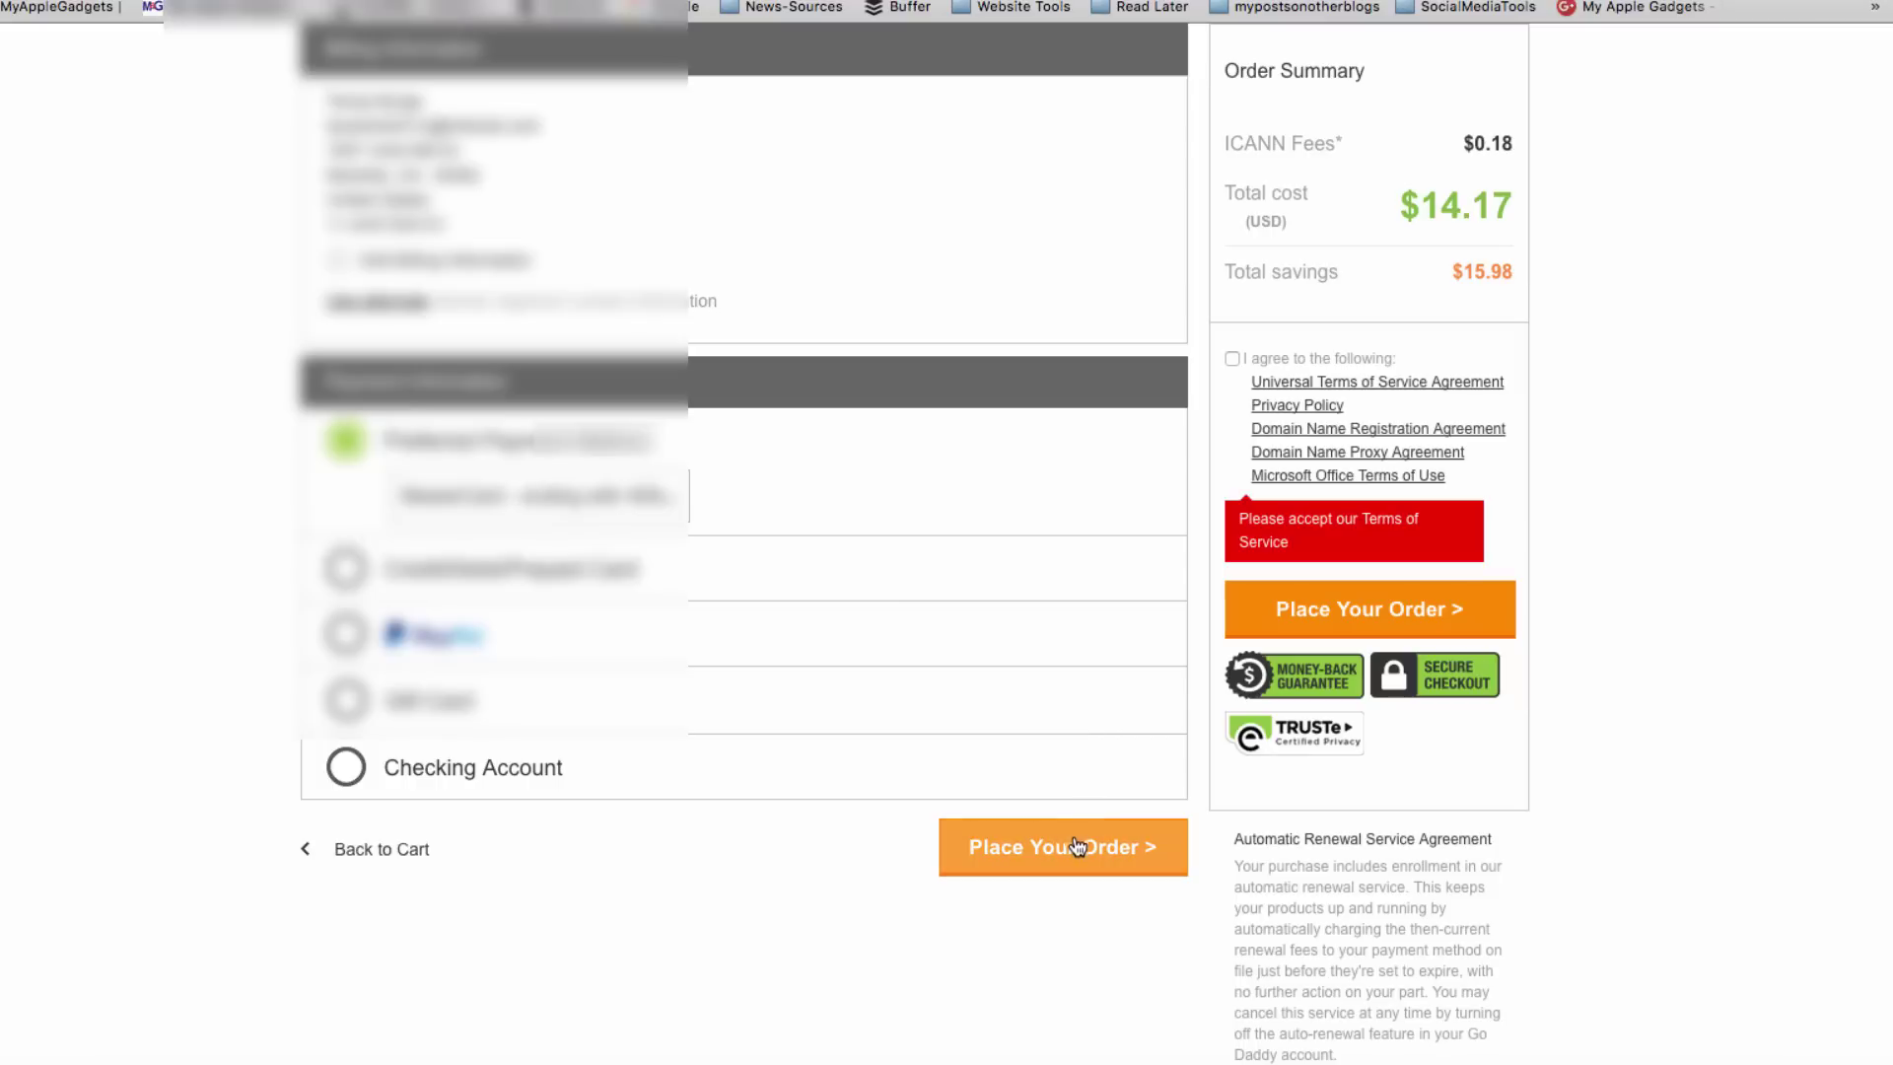
{"action": "left_click", "coordinate": [1230, 360]}
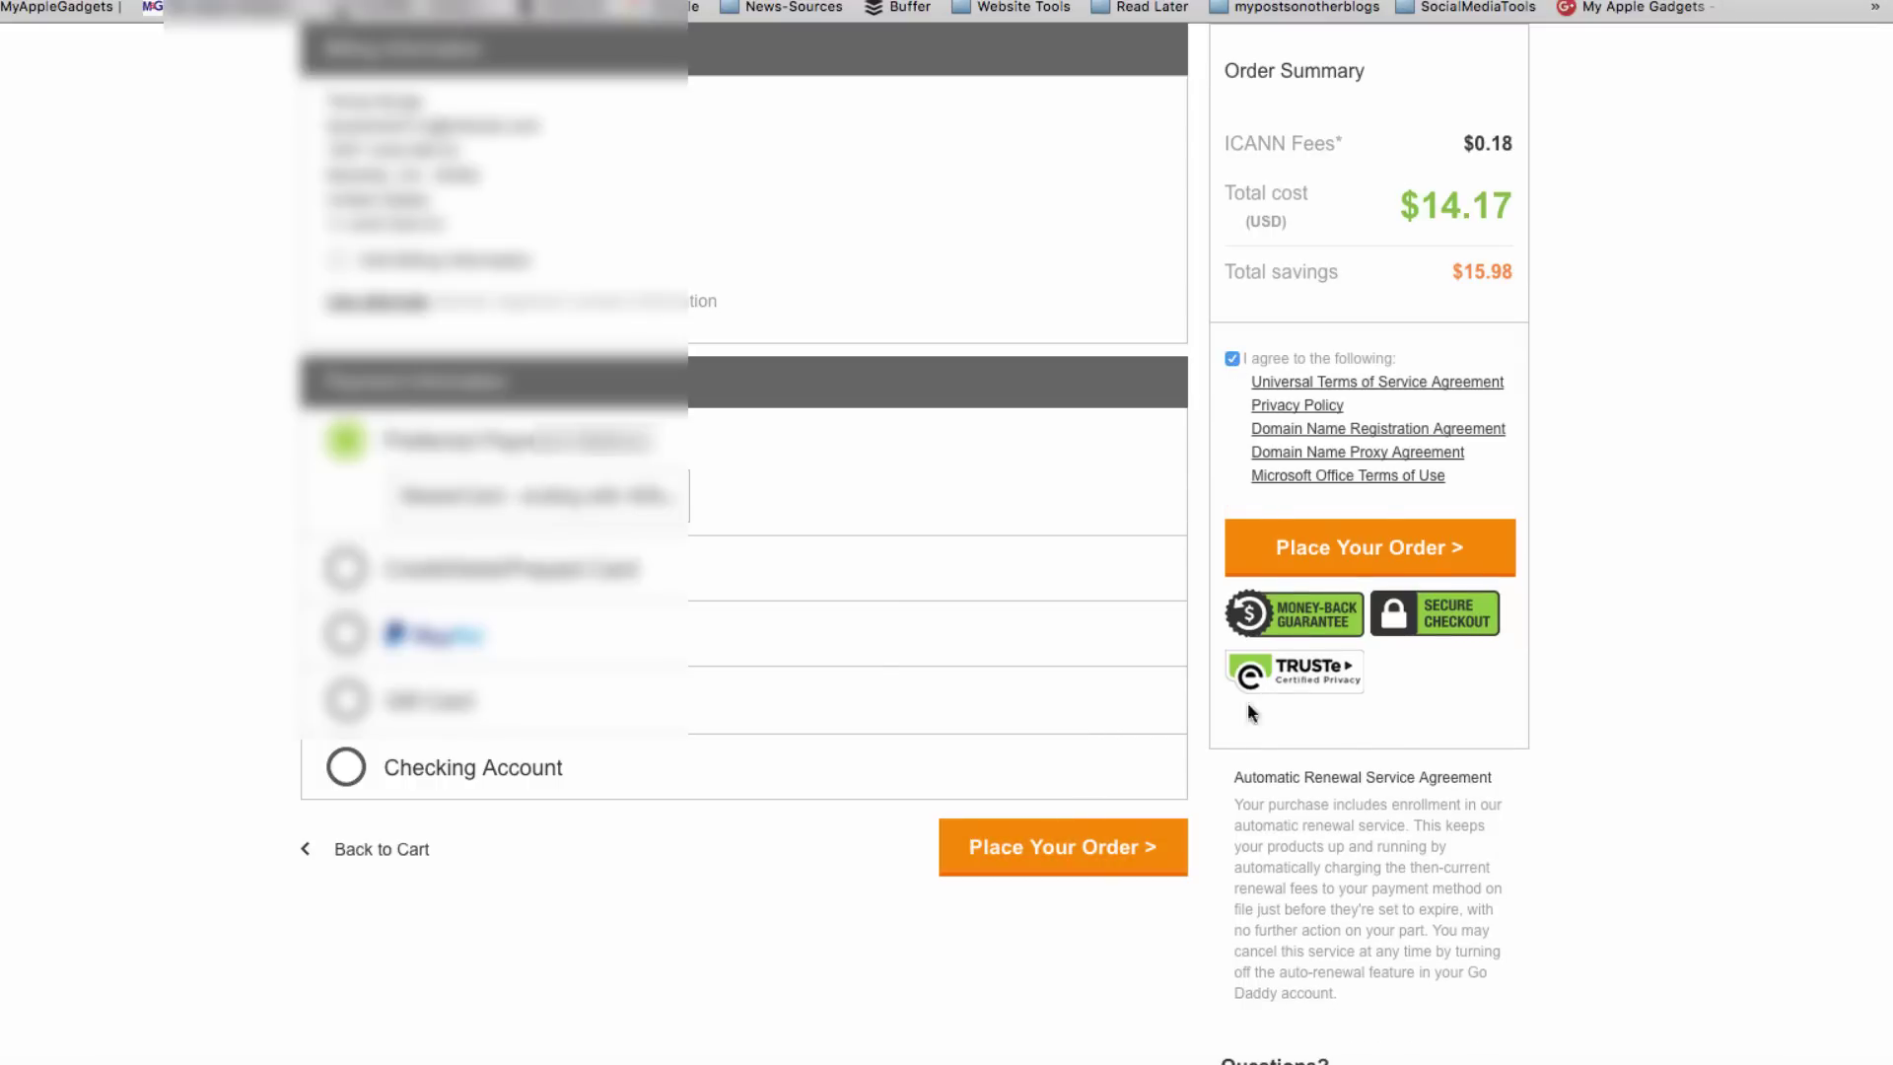
{"action": "left_click", "coordinate": [1118, 864]}
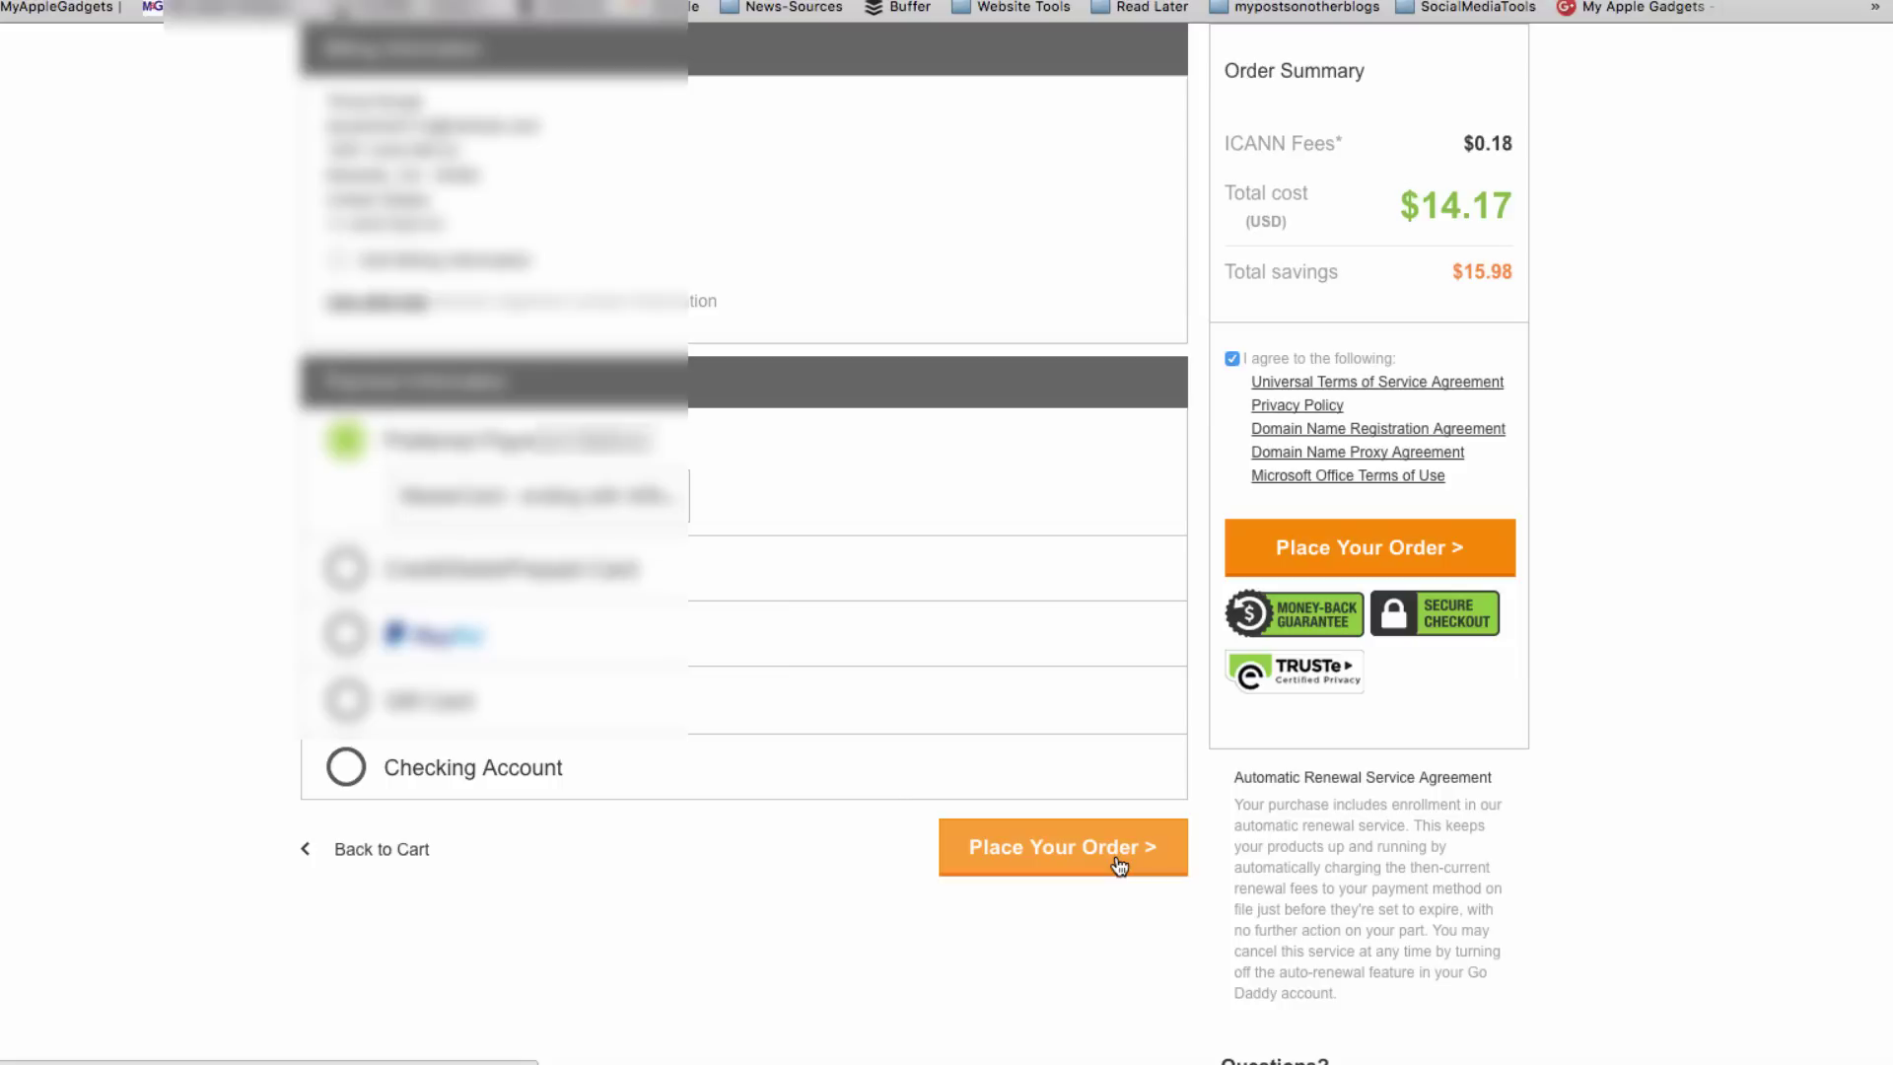